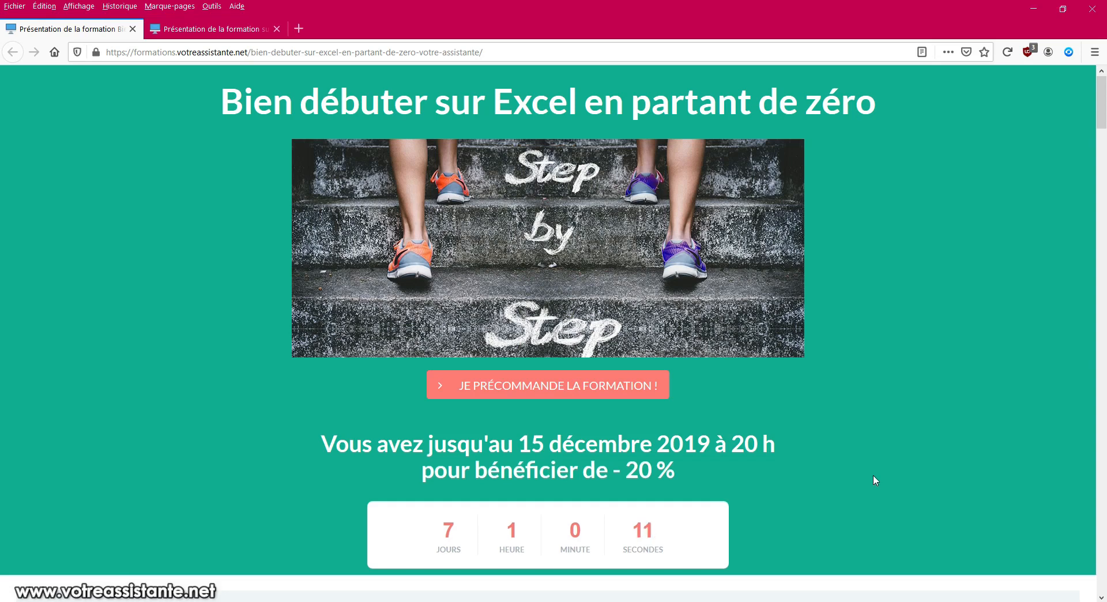
- View the pivot-table course page, switch to the Boulangerie-pâtisserie workbook in Excel and look over its category totals
click(202, 31)
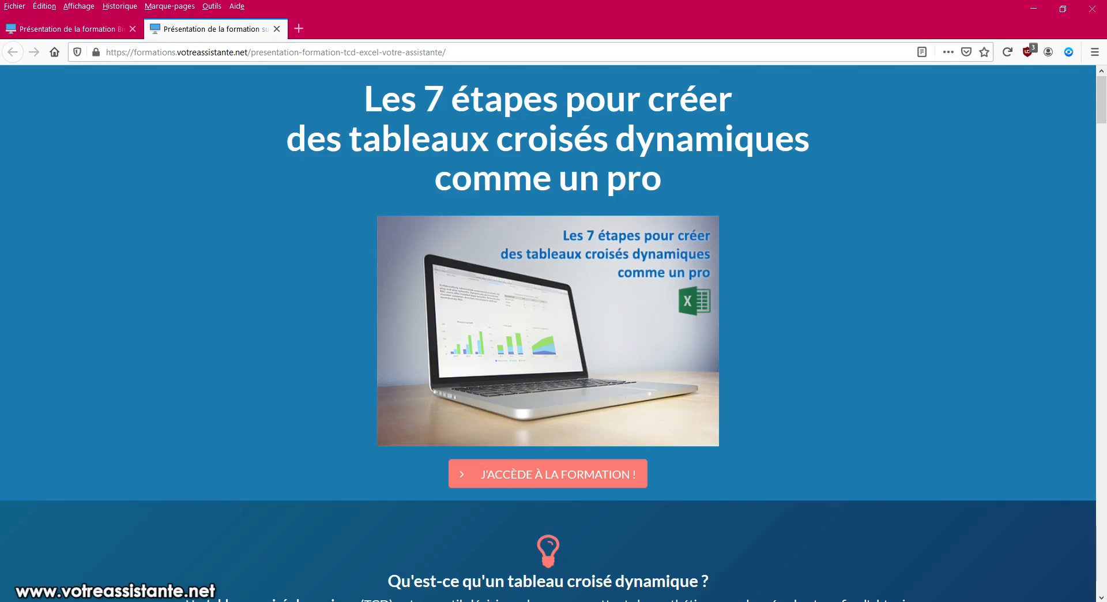
key(alt+Tab)
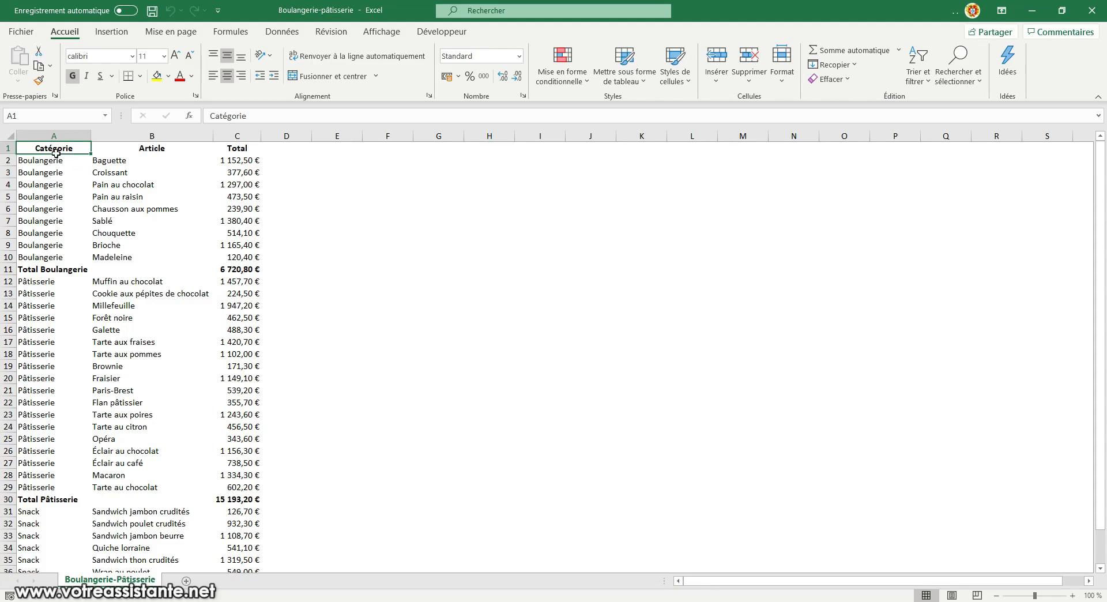
drag(100, 161, 231, 495)
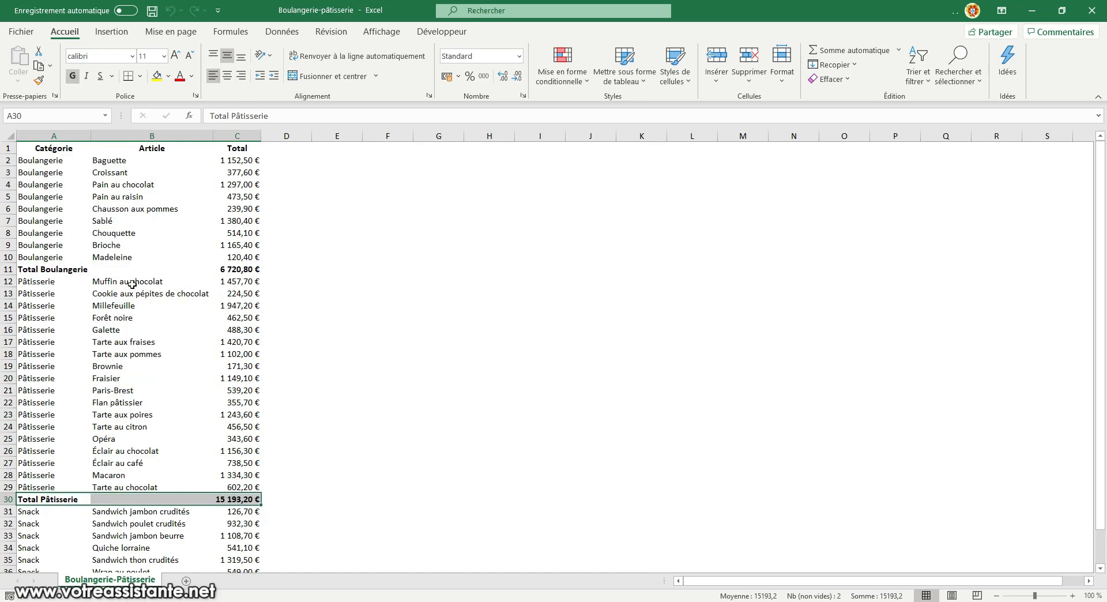
- Try deleting the Boulangerie article rows 2 to 10, check the formula in the Boulangerie total, and undo the deletion
drag(9, 160, 9, 258)
right_click(8, 233)
click(92, 345)
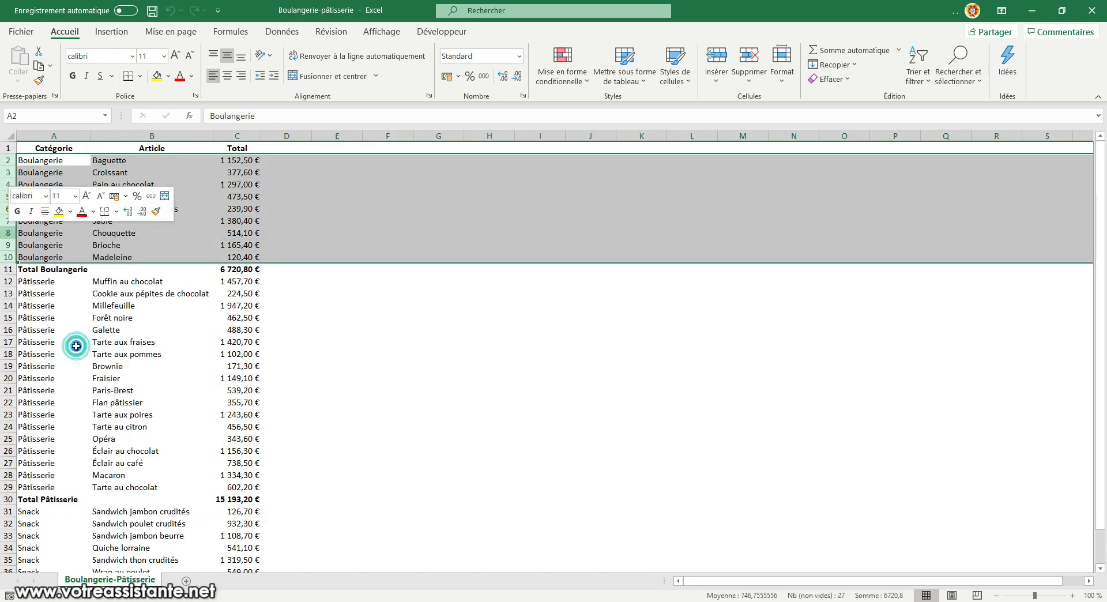
click(247, 165)
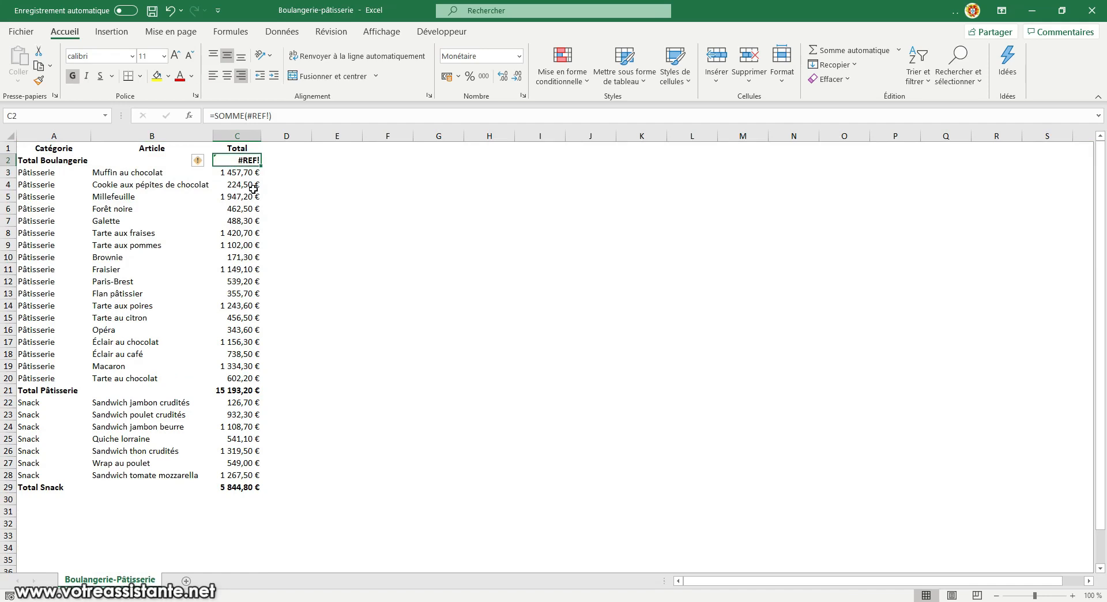
key(ctrl+z)
click(173, 196)
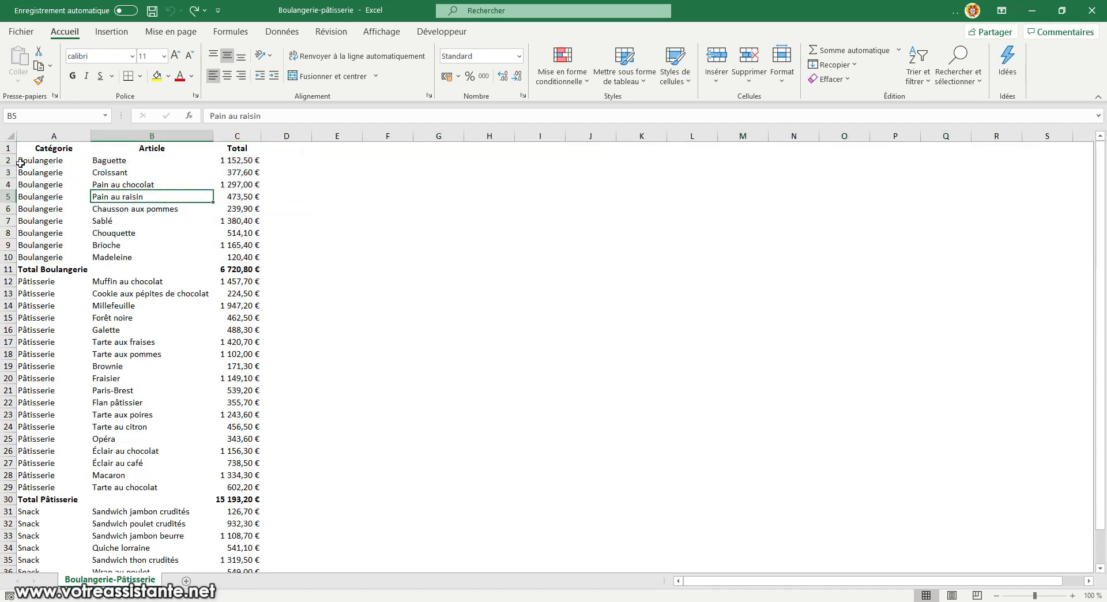
- Hide the Boulangerie article rows 2 to 10
drag(8, 160, 8, 257)
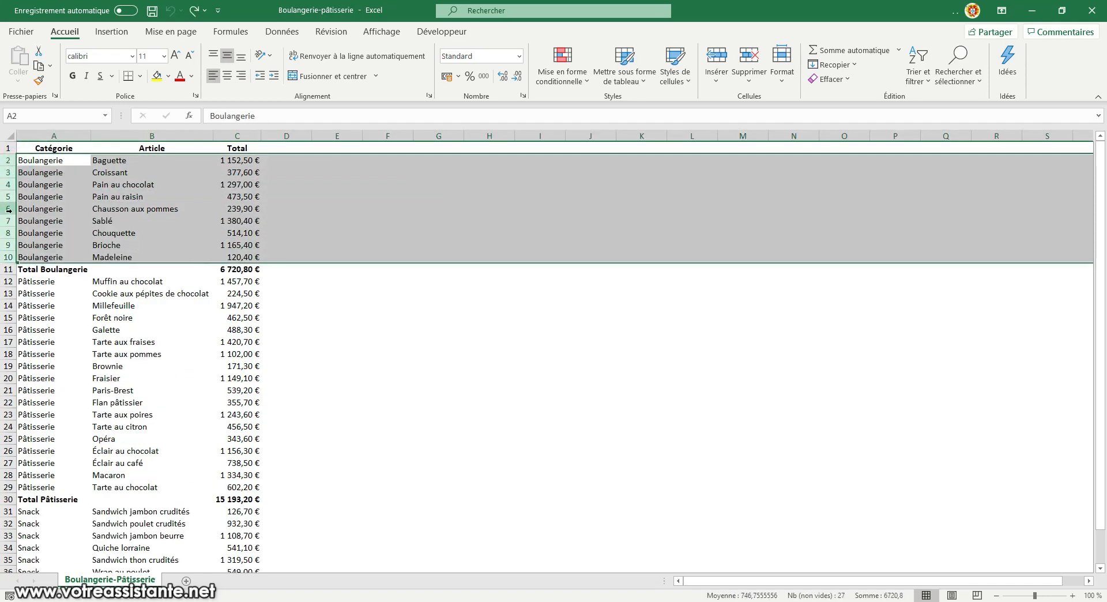
right_click(9, 210)
click(54, 398)
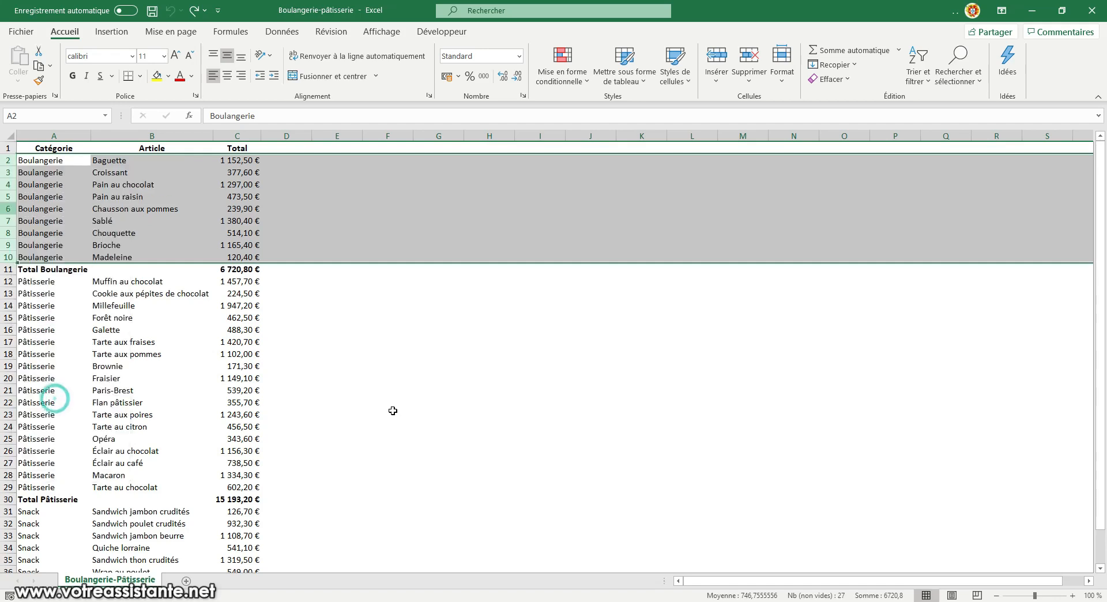
click(186, 206)
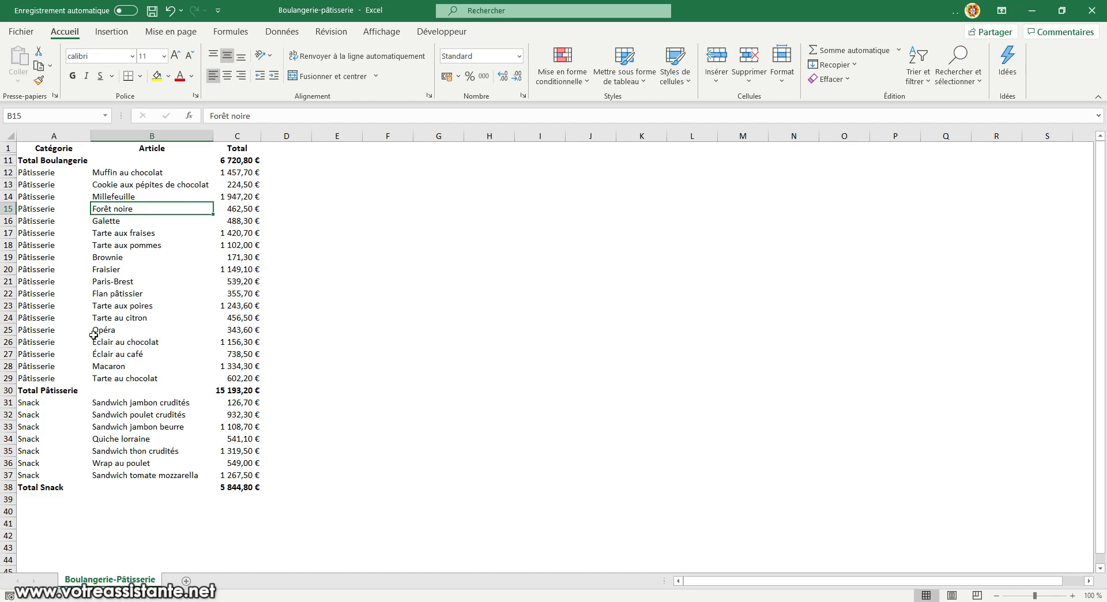
- Unhide the Boulangerie article rows between the header and the Total Boulangerie row
drag(8, 148, 8, 173)
right_click(12, 173)
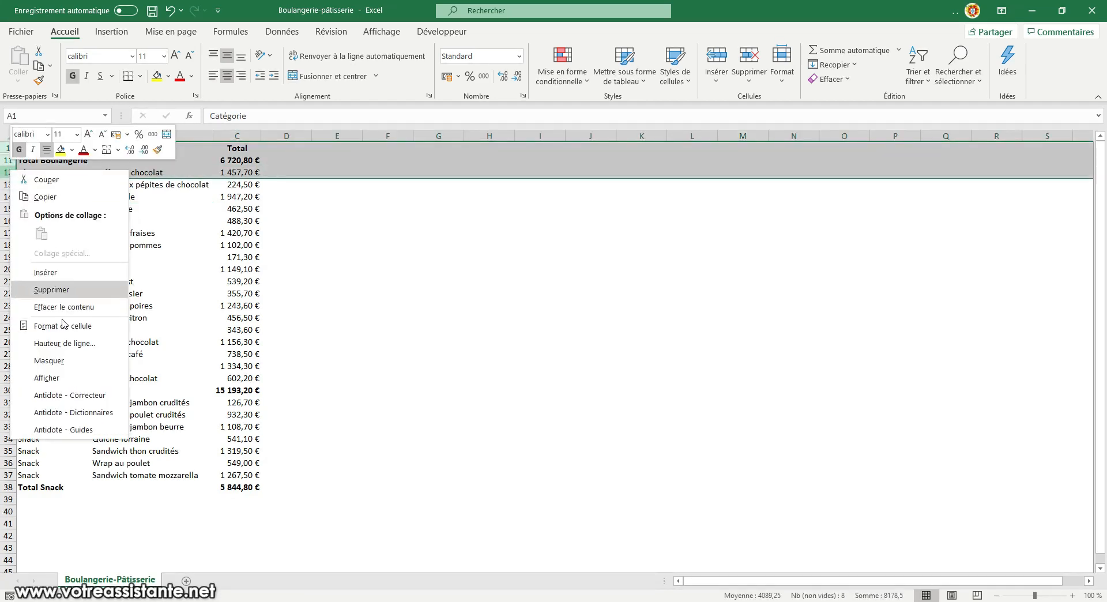
click(55, 378)
click(99, 281)
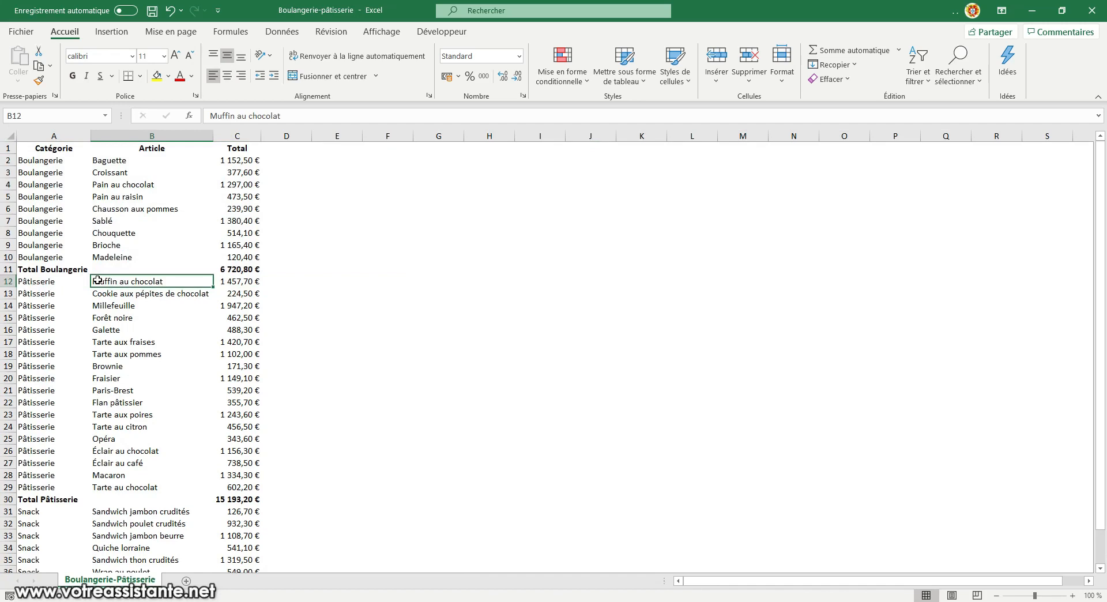
- Delete the Total Boulangerie, Total Pâtisserie and Total Snack rows from the list
drag(74, 185, 194, 497)
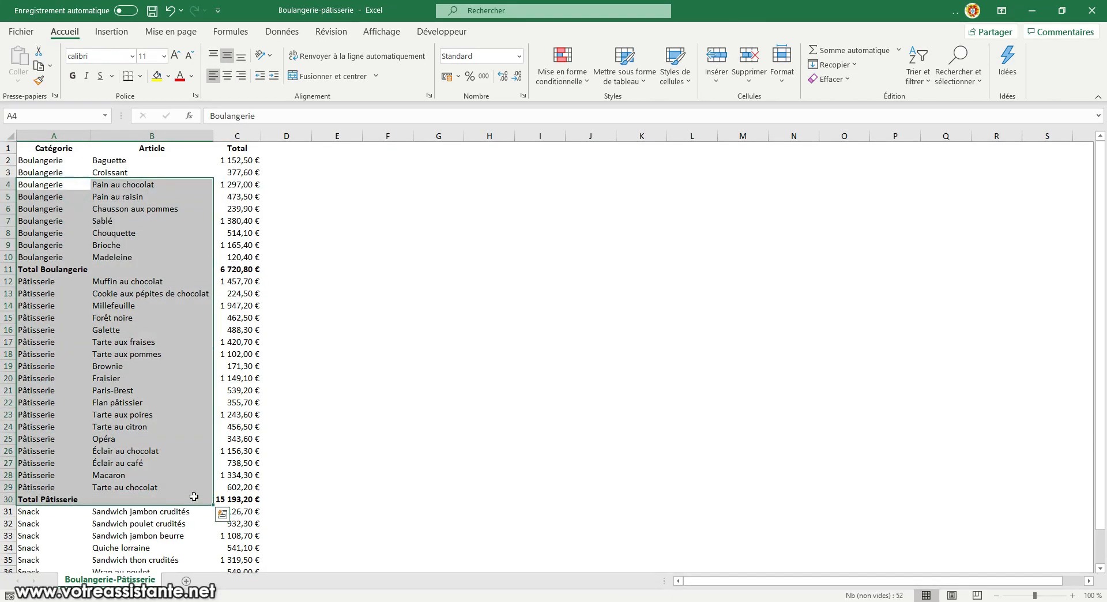
click(83, 269)
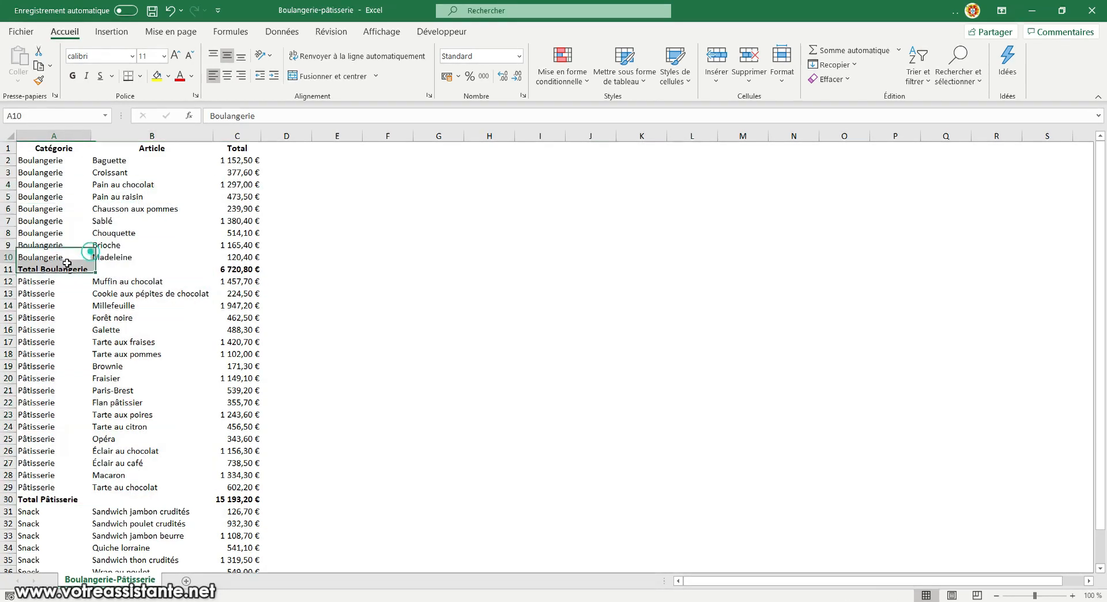
click(6, 269)
right_click(5, 271)
click(43, 387)
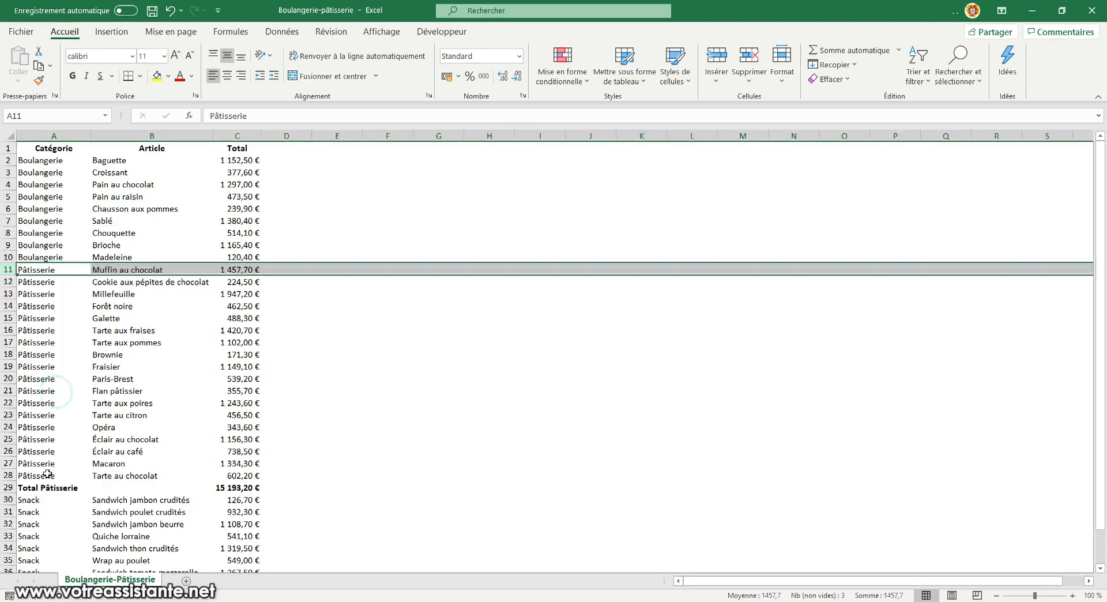
right_click(6, 489)
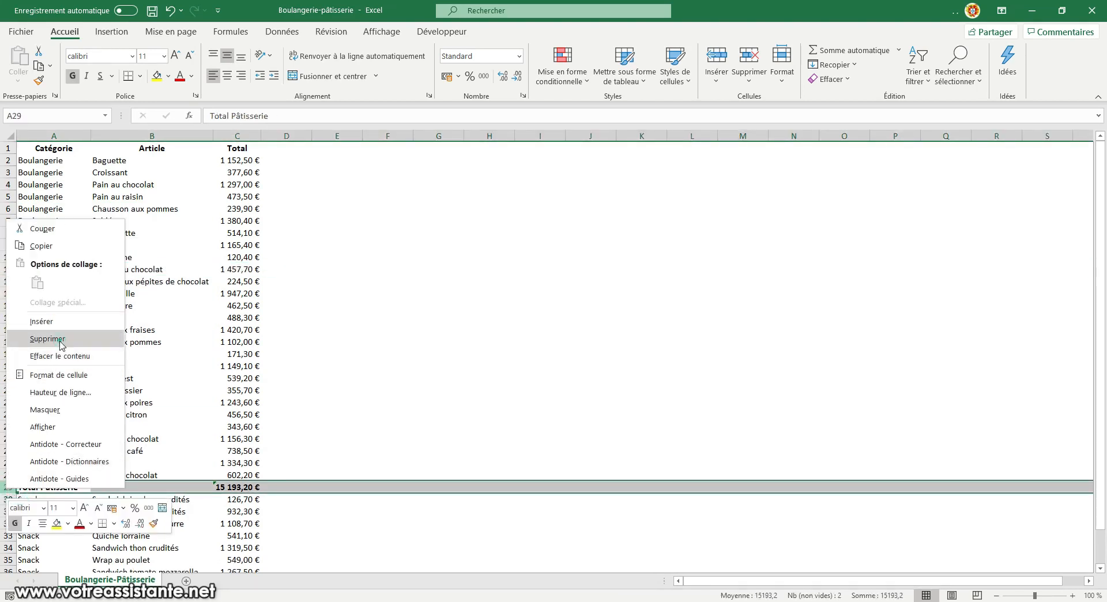
click(107, 345)
scroll(107, 345, down, 2)
right_click(7, 500)
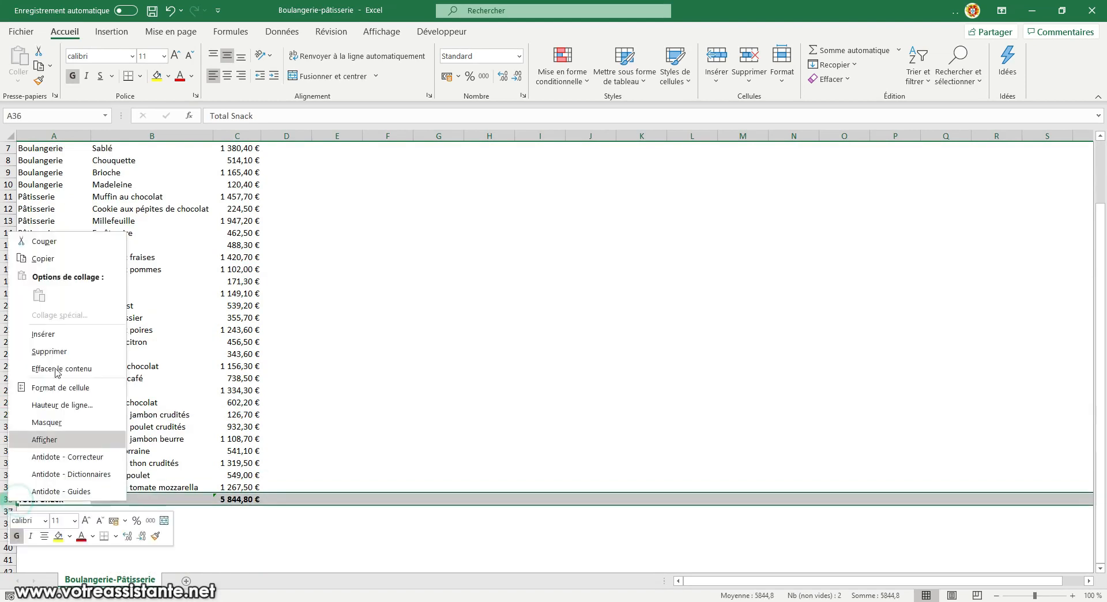
click(49, 356)
scroll(53, 178, up, 2)
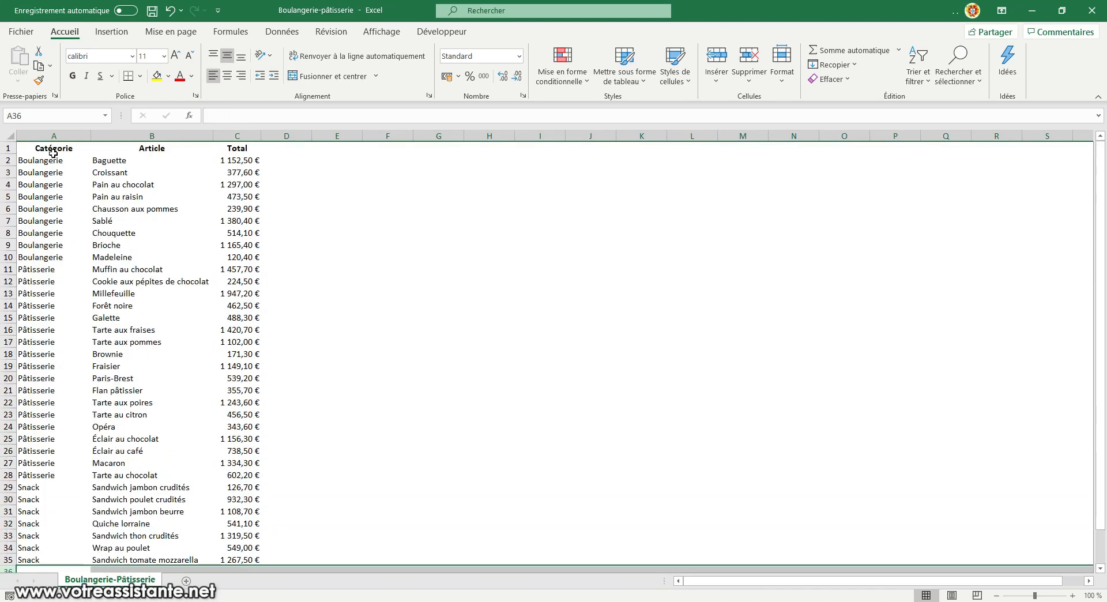
- Convert the article list in A1:C35 into a table with headers
click(53, 151)
click(111, 31)
click(131, 65)
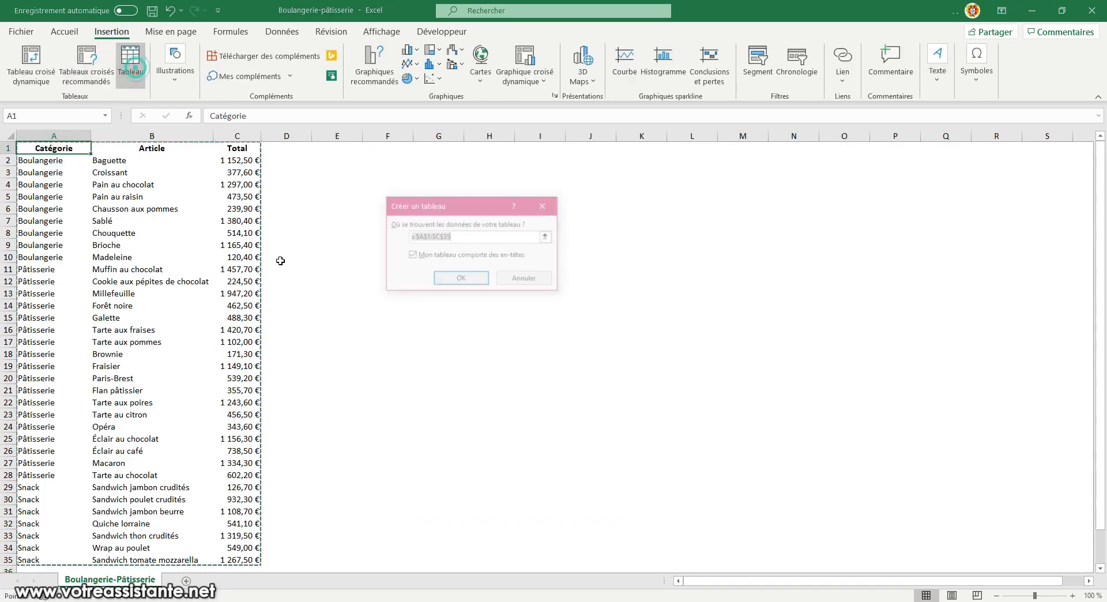
click(460, 281)
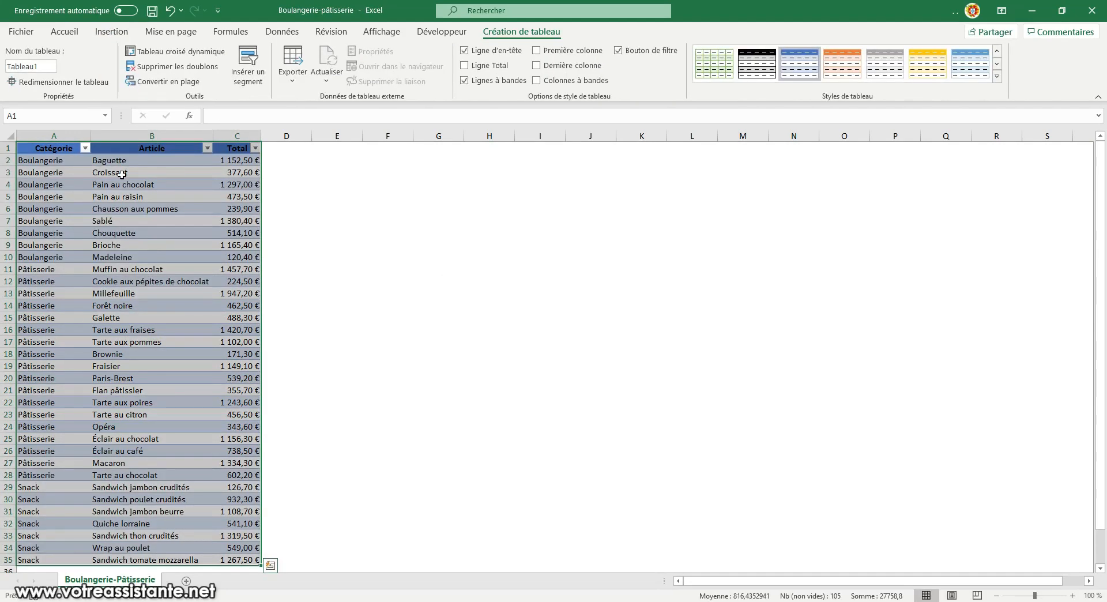
click(122, 174)
- Filter the table's Catégorie column to Boulangerie only, add a total row and view its Total formula
click(85, 148)
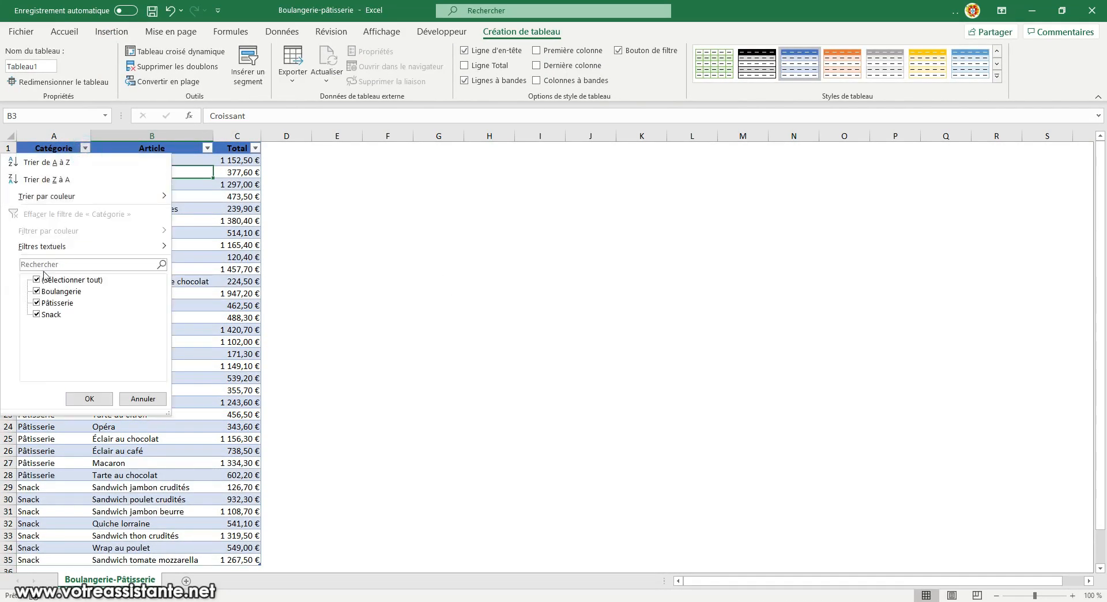
click(36, 303)
click(36, 314)
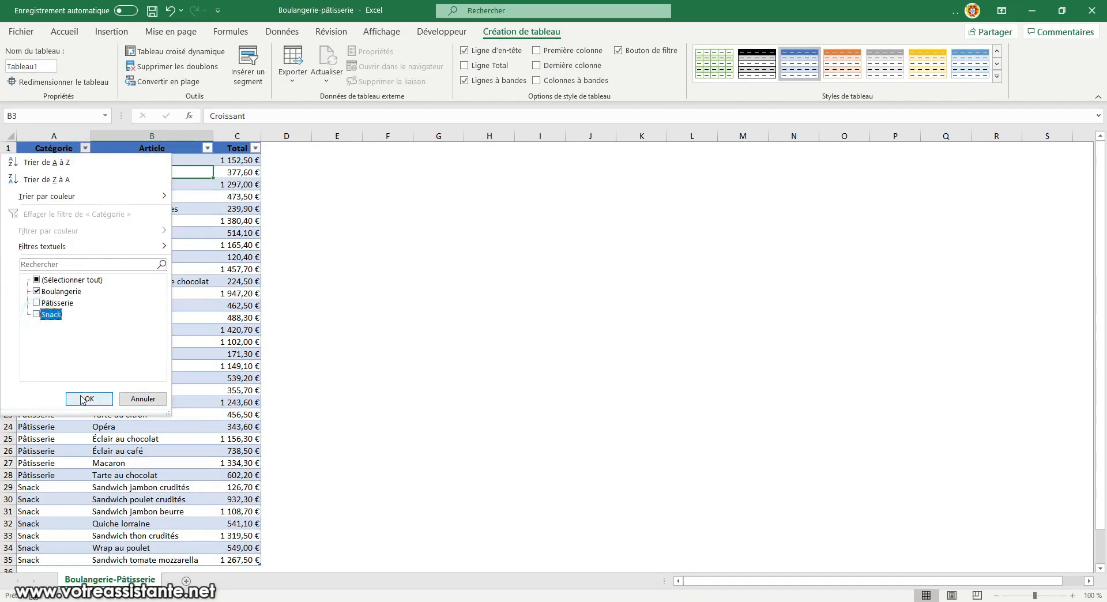
click(89, 398)
click(464, 65)
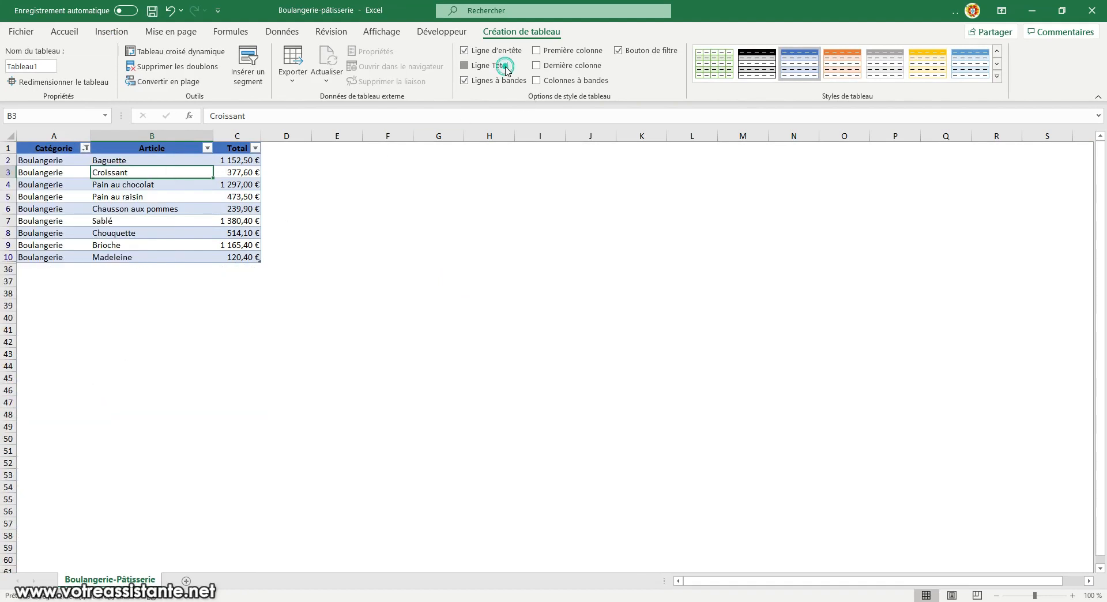
click(246, 270)
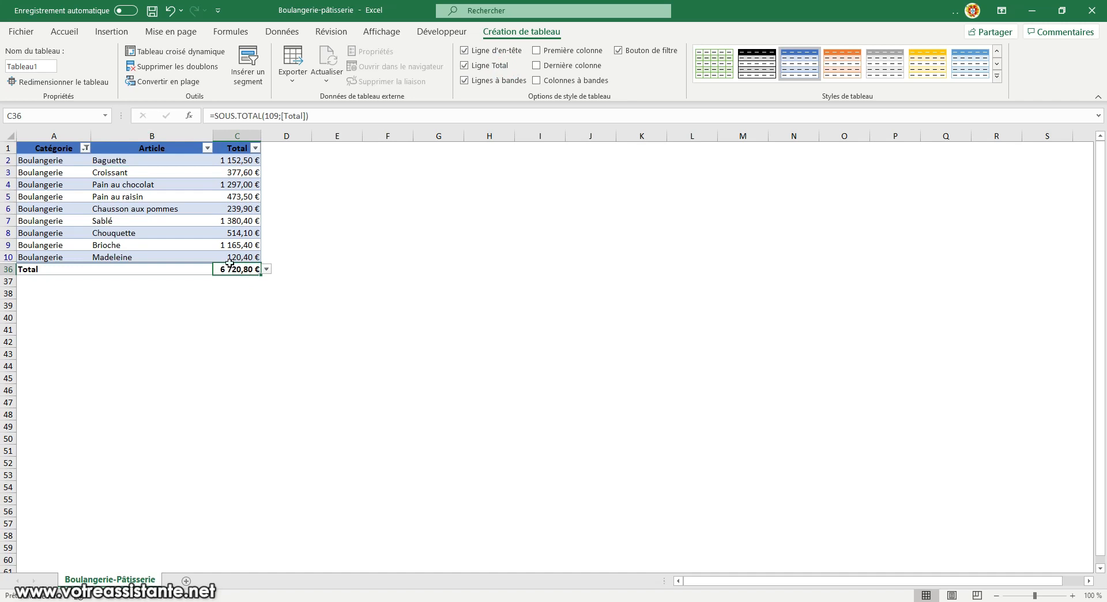
- Change the Catégorie filter to show only Pâtisserie
click(85, 149)
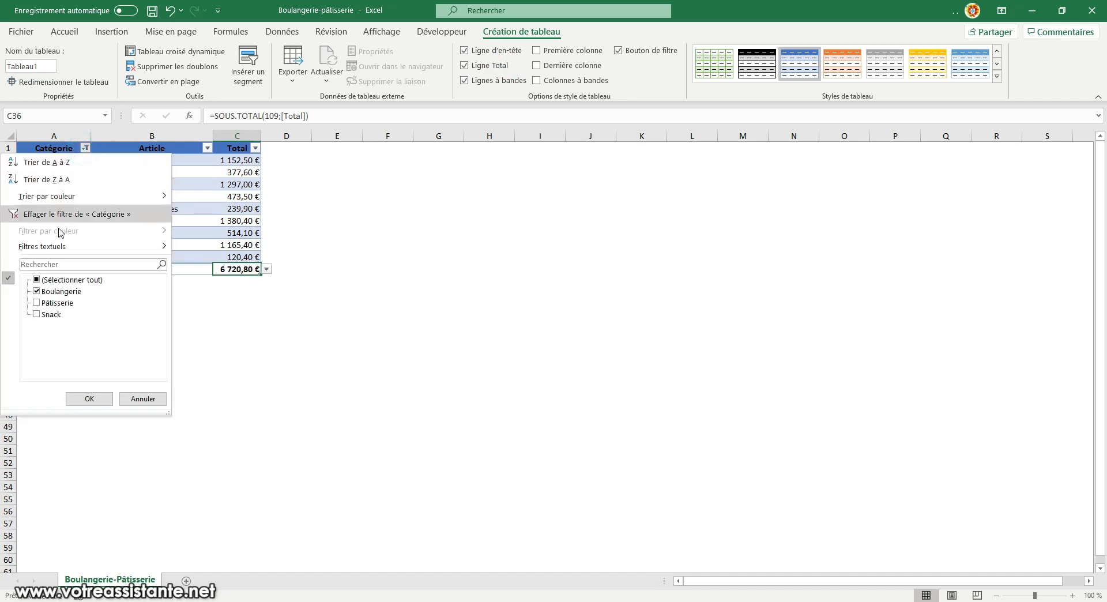
click(37, 291)
click(37, 303)
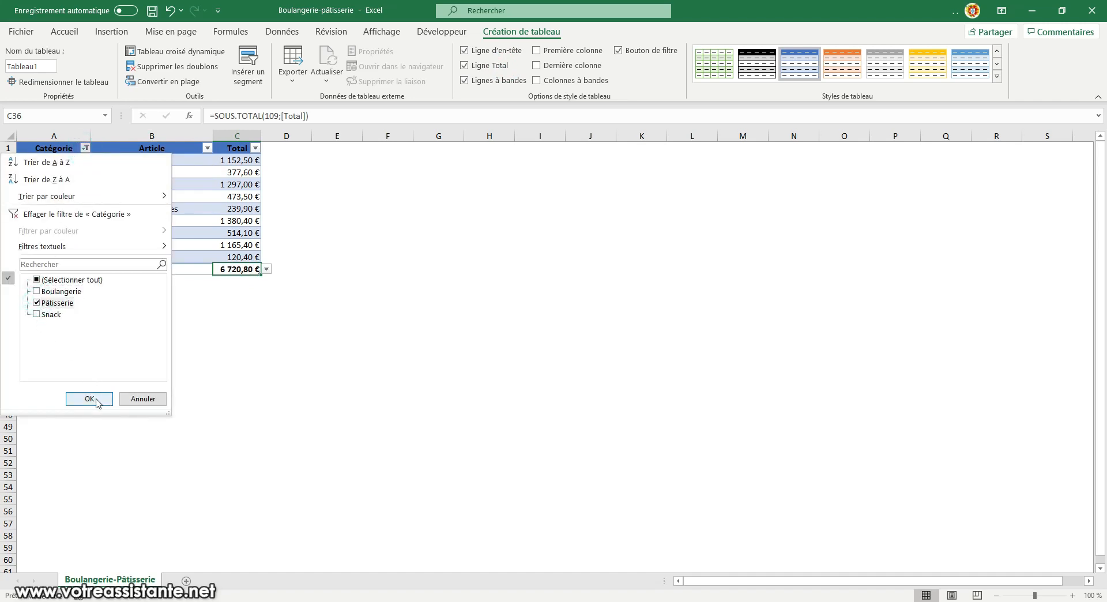
click(90, 398)
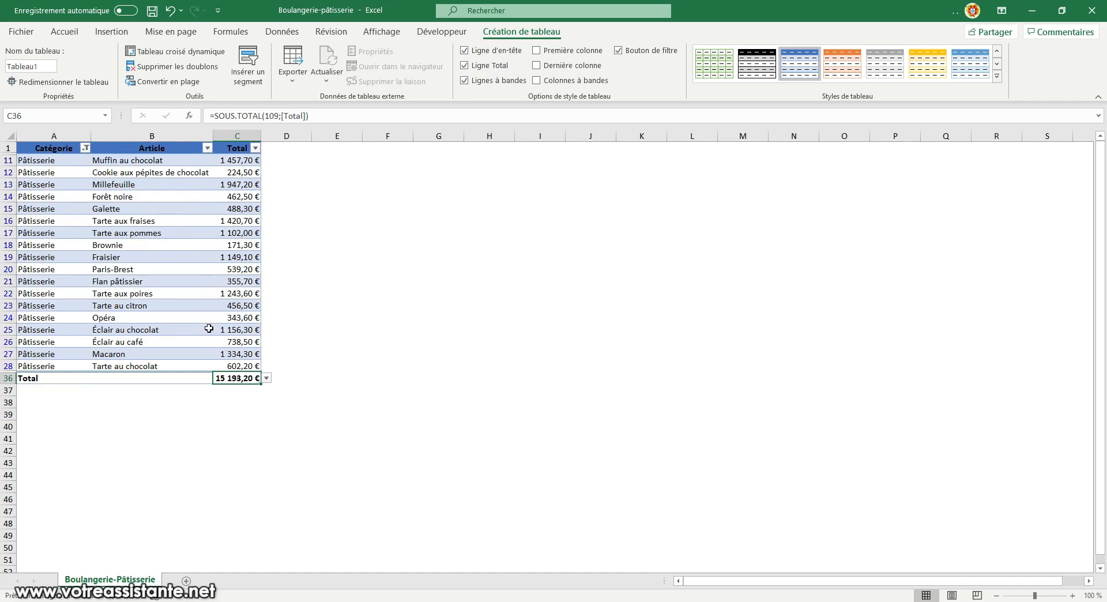
- Add Boulangerie to the Catégorie filter alongside Pâtisserie
click(85, 149)
click(36, 291)
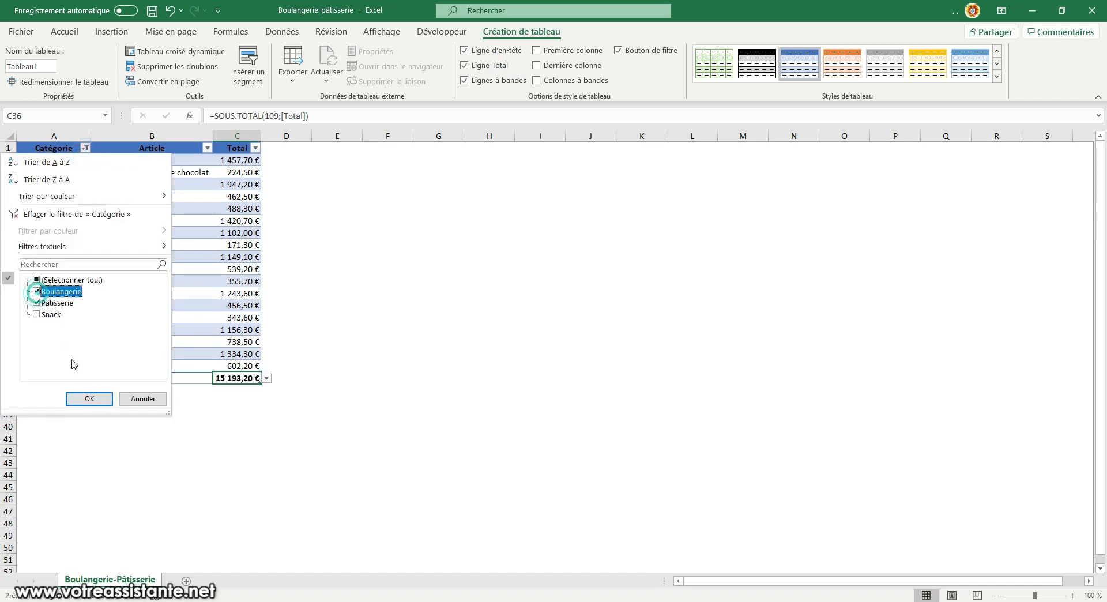
click(85, 400)
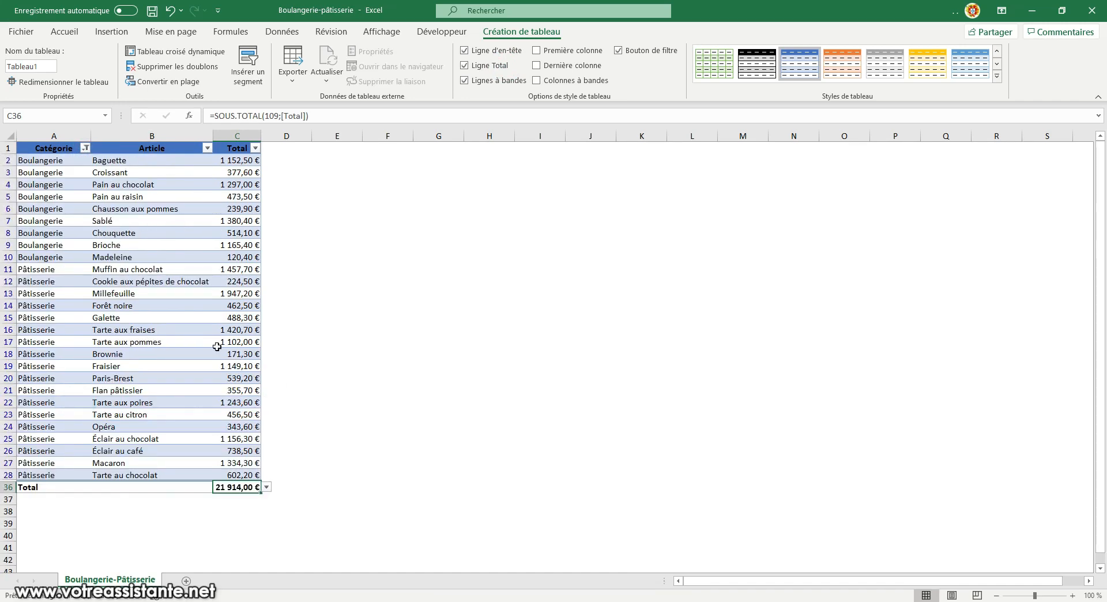
- Undo the Catégorie filters, the total row and the table creation
key(ctrl+z)
key(ctrl+z)
key(ctrl+z)
key(ctrl+z)
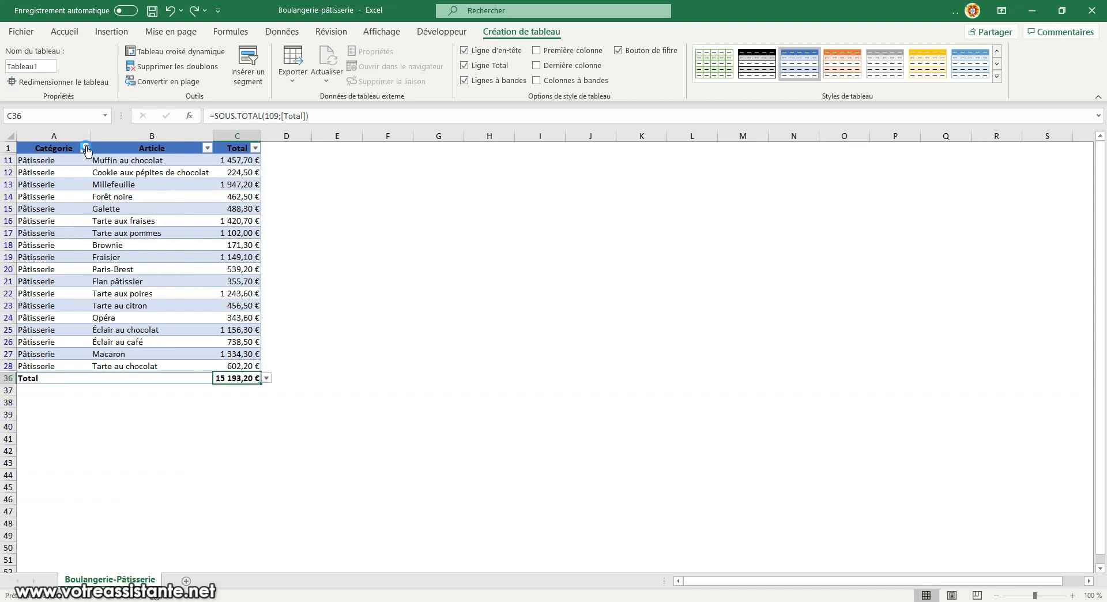
key(ctrl+z)
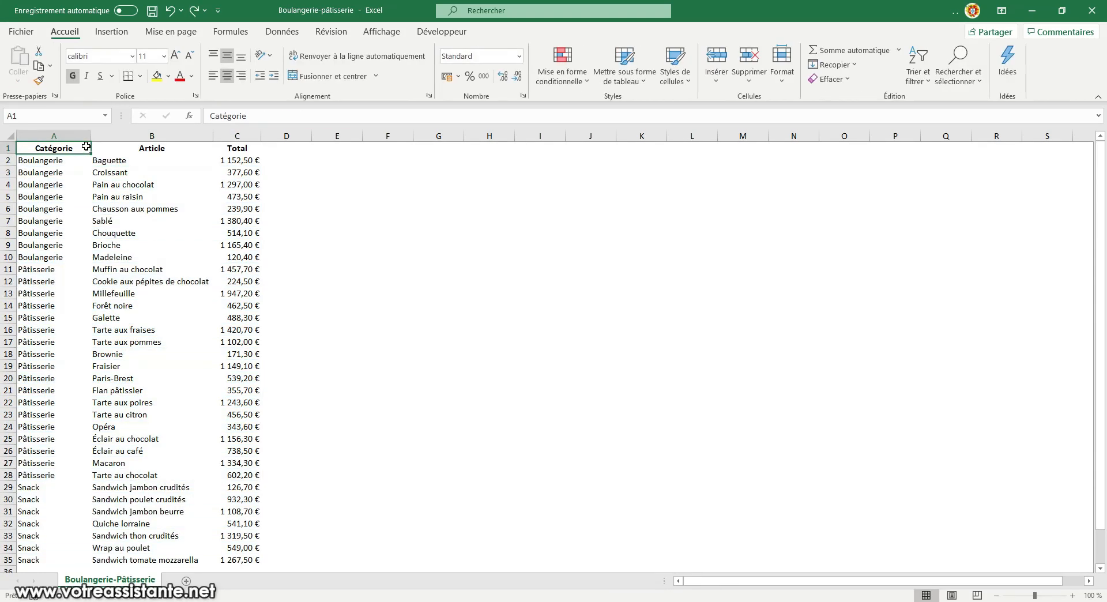
- Undo the deletion of the Boulangerie, Pâtisserie and Snack total rows, and look over the Boulangerie rows
click(88, 216)
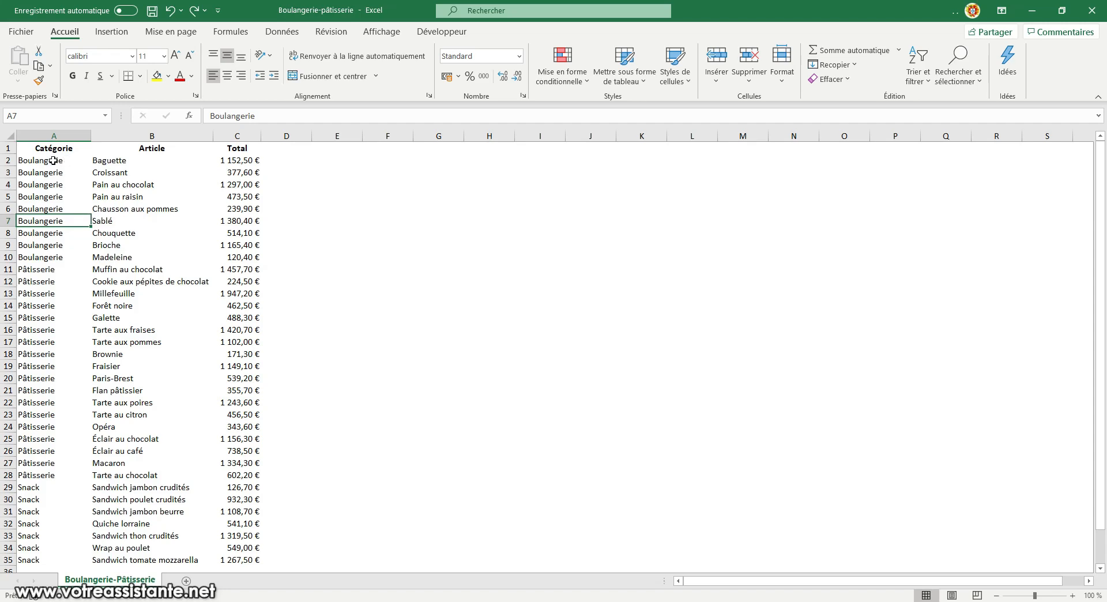
drag(54, 160, 173, 258)
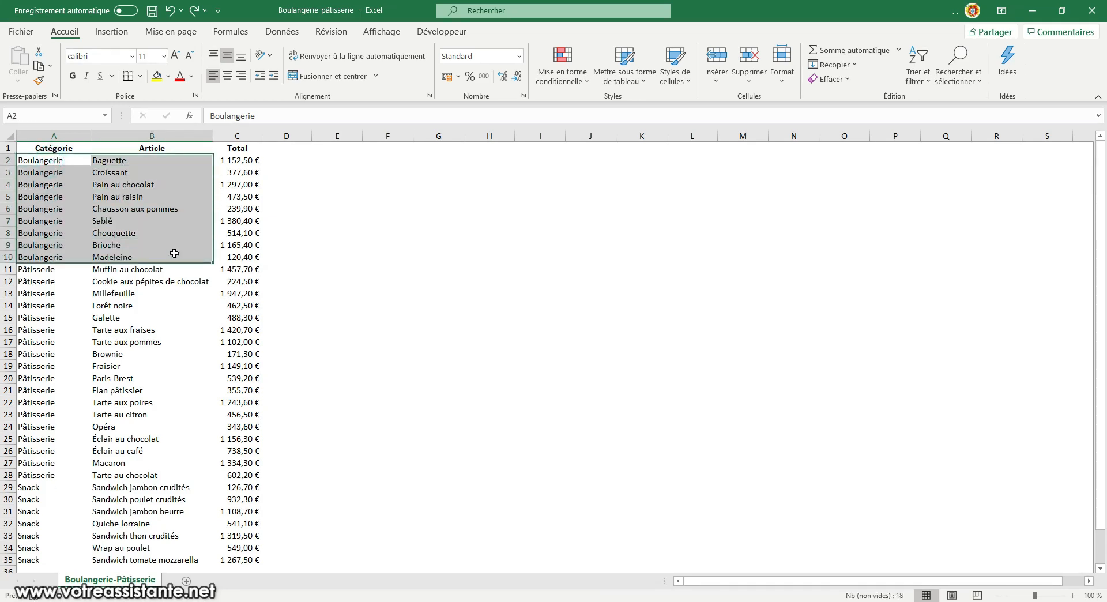
click(130, 208)
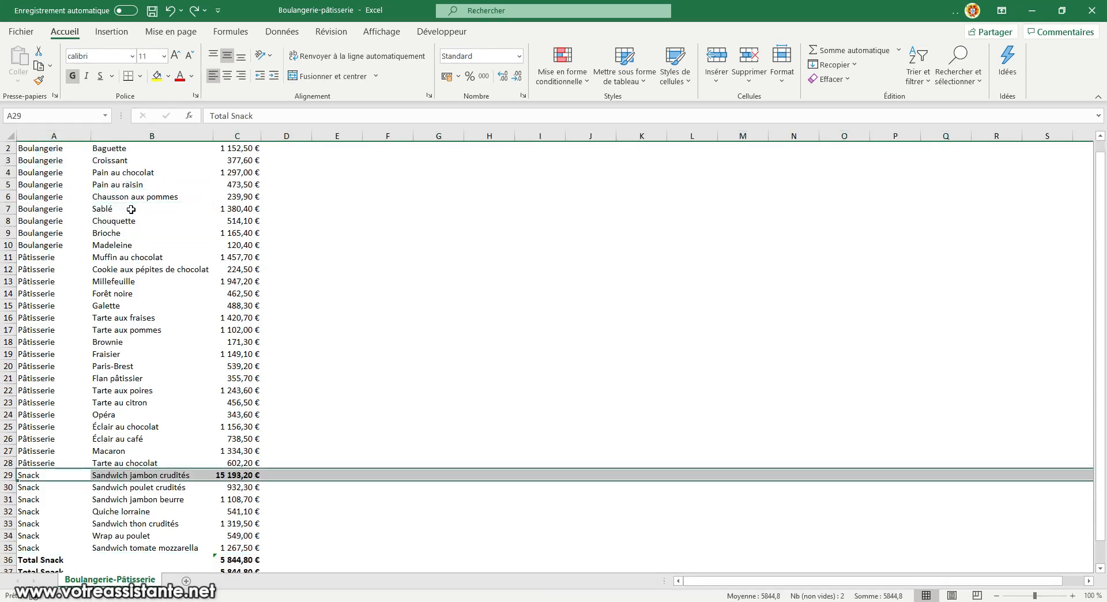
click(128, 209)
scroll(124, 211, up, 1)
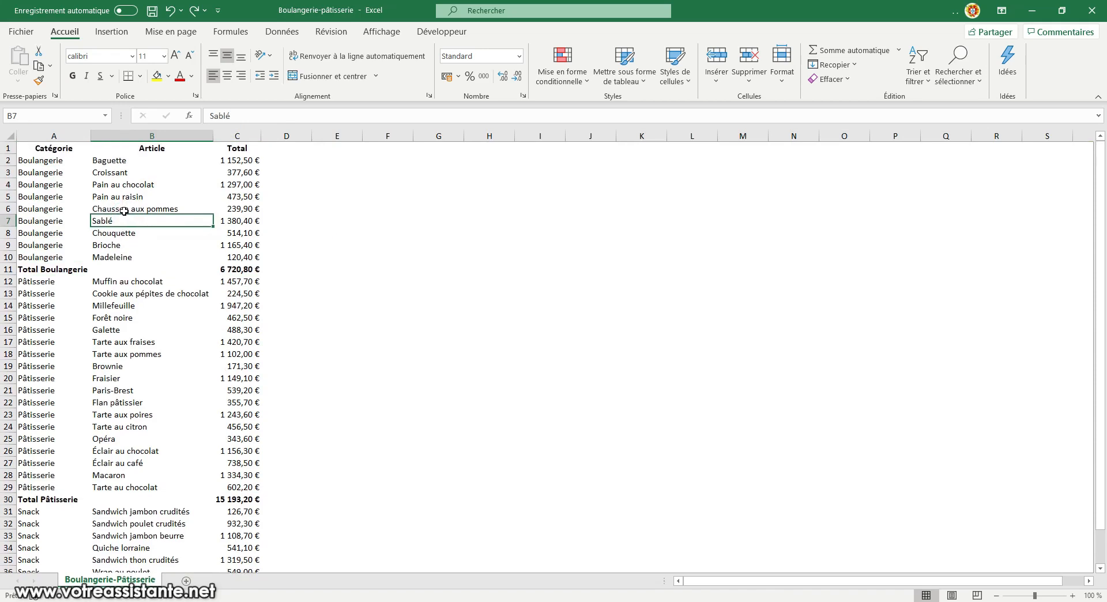
drag(29, 163, 230, 254)
click(118, 197)
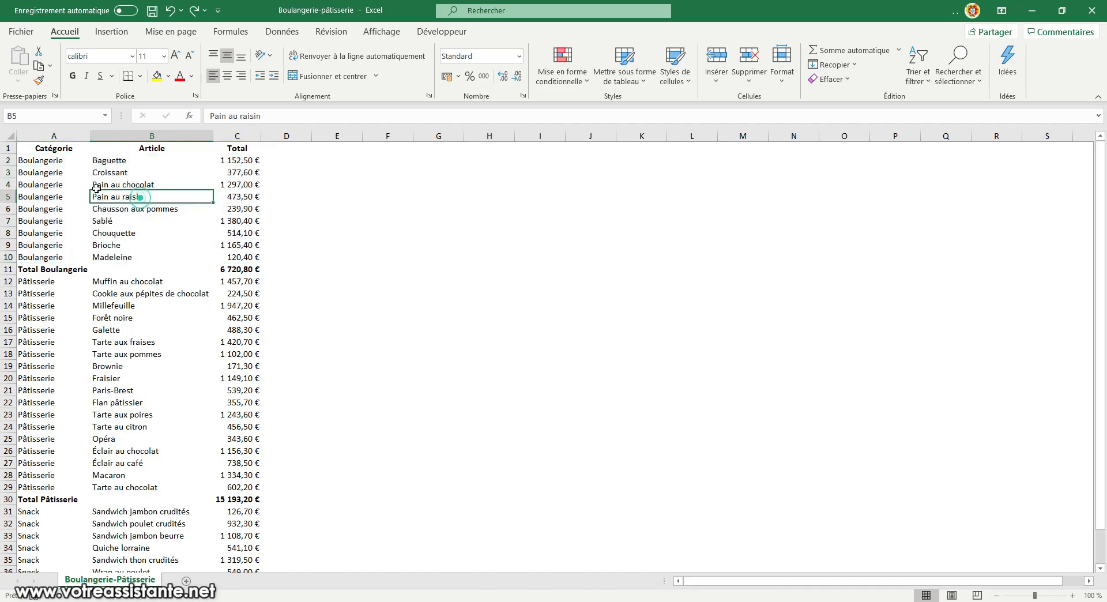
- Group the Boulangerie detail rows 2 to 10 by rows, leaving the Total Boulangerie row outside the group
drag(11, 160, 20, 256)
drag(63, 163, 248, 259)
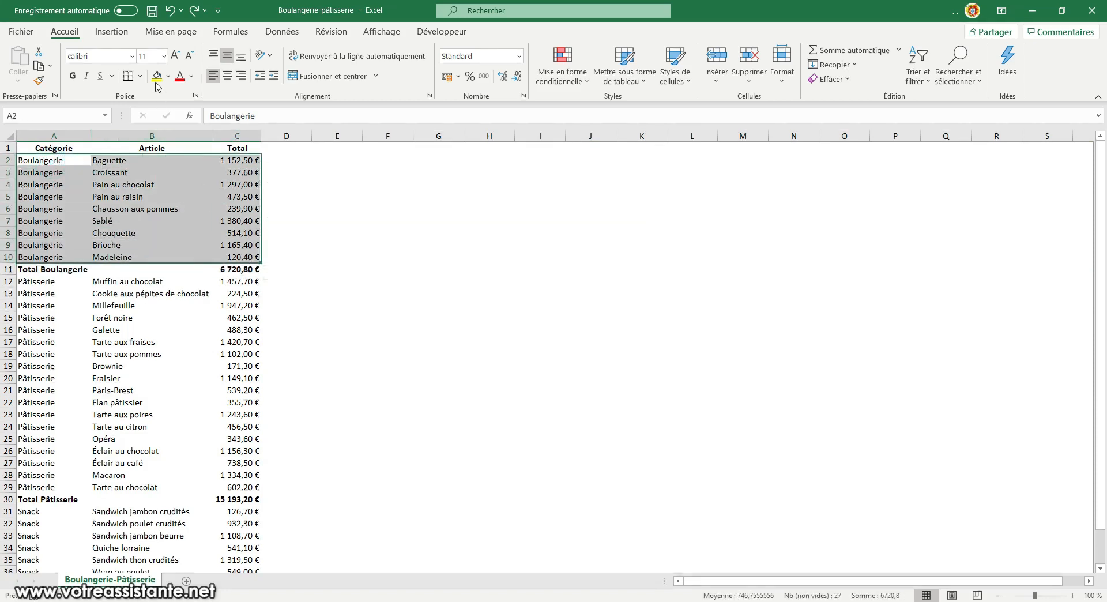
click(291, 37)
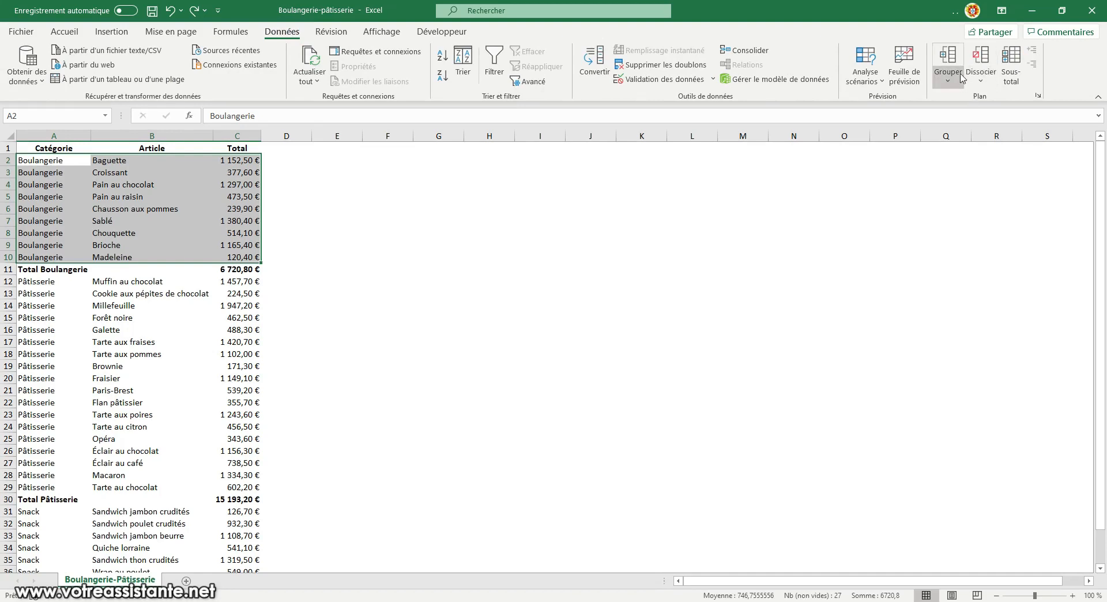
click(948, 57)
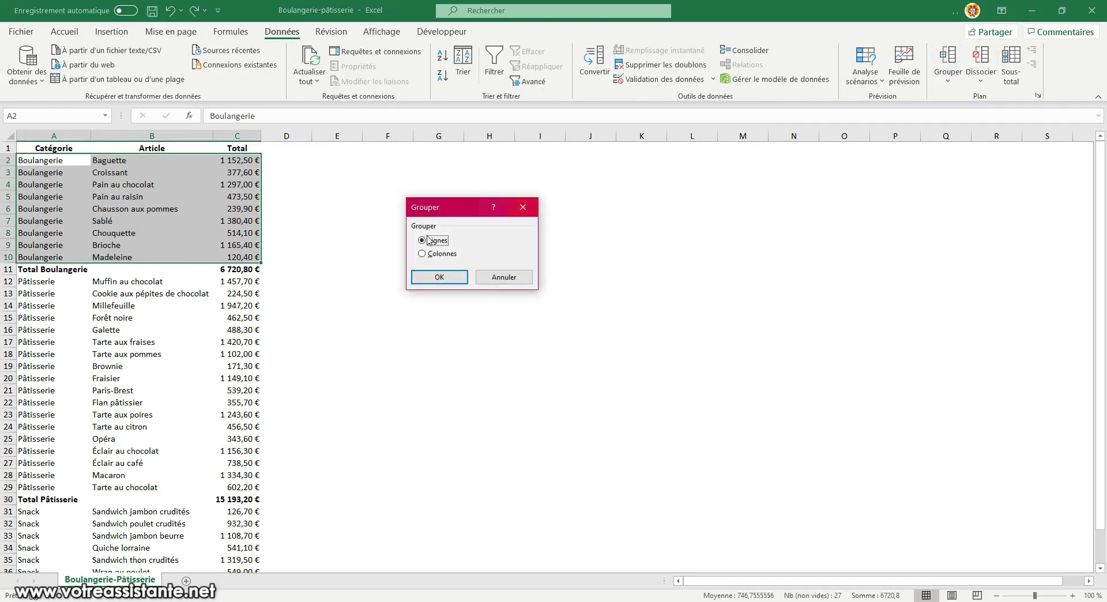
click(439, 277)
click(103, 196)
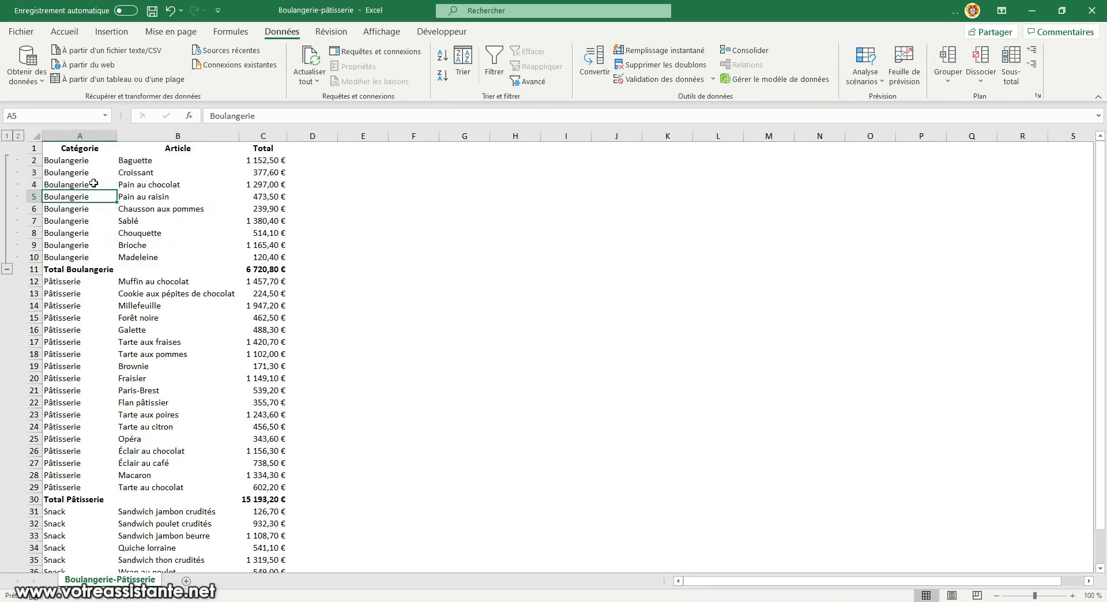
click(96, 175)
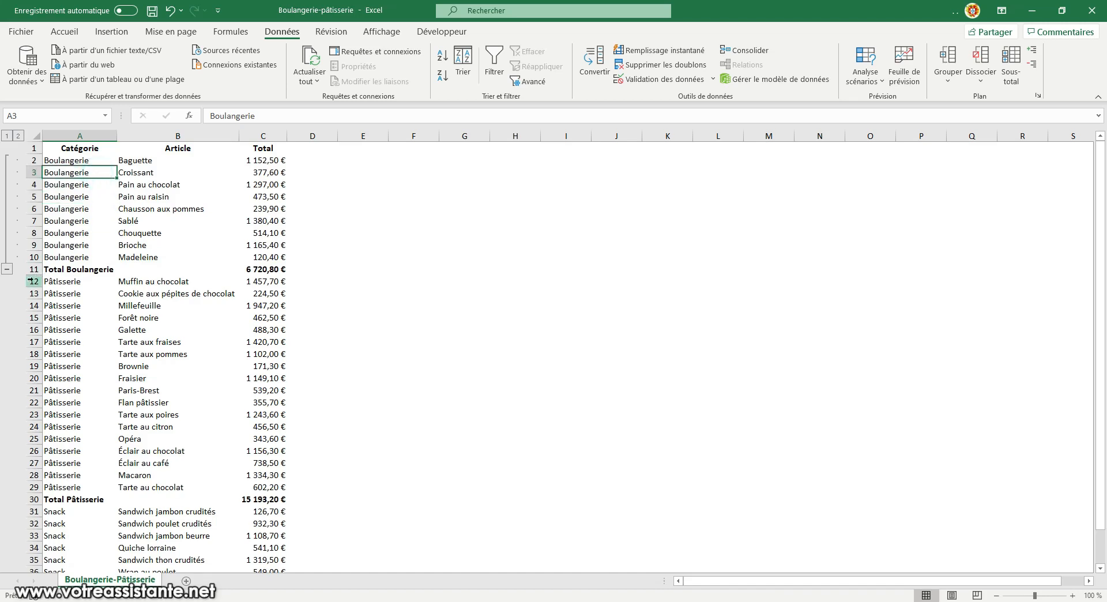
- Group the Pâtisserie detail rows 12 to 29, leaving the Total Pâtisserie row outside the group
drag(34, 282, 33, 487)
click(946, 56)
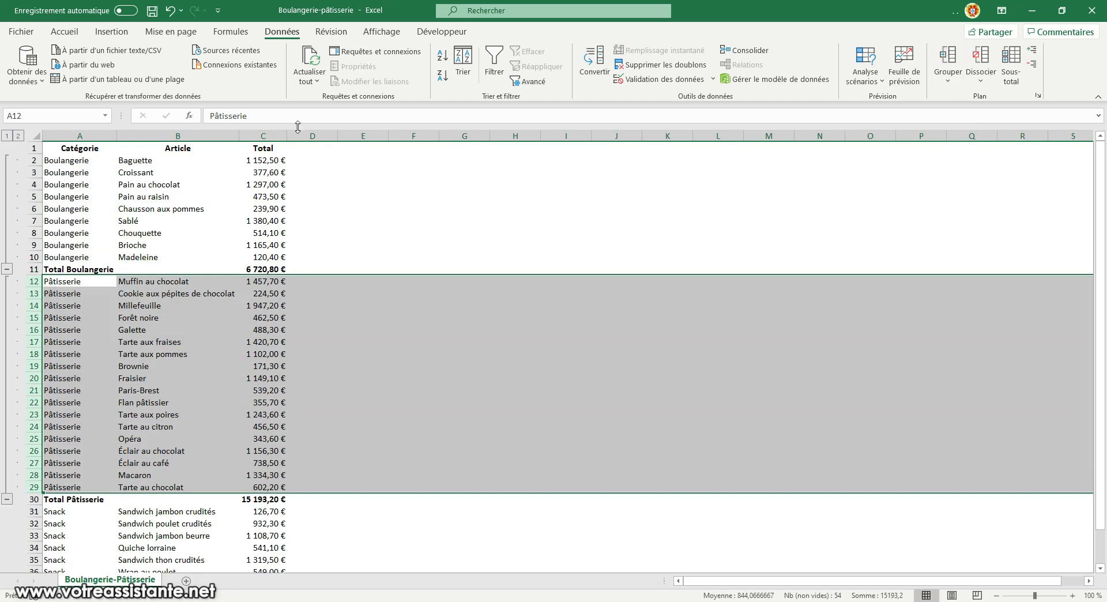
drag(172, 135, 314, 135)
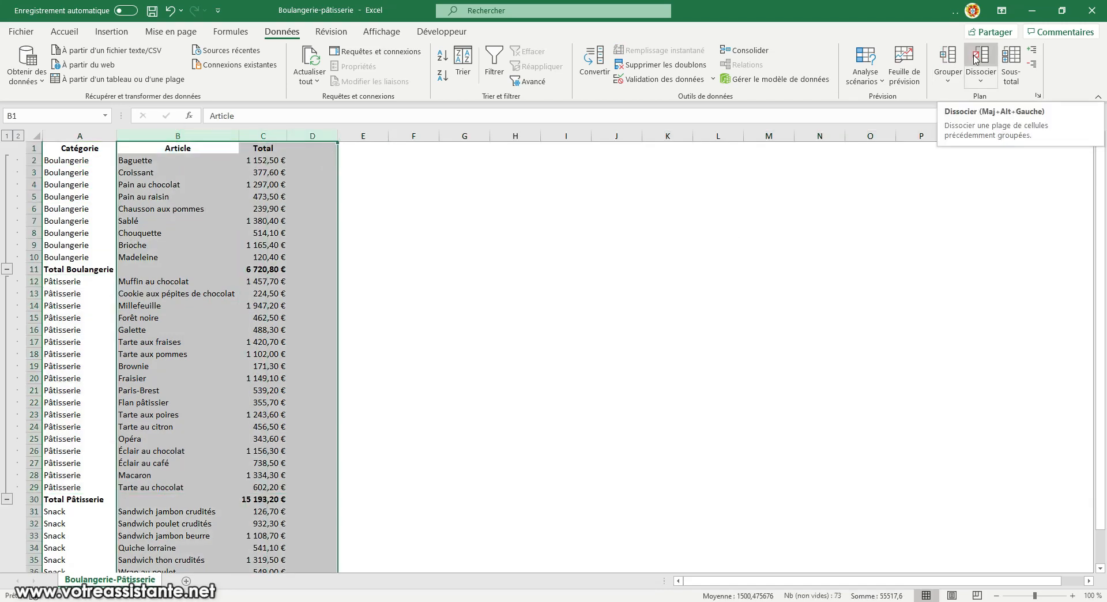
click(254, 318)
- Group the Snack detail rows 31 to 37 by rows, leaving the Total Snack row outside the group
scroll(173, 380, down, 3)
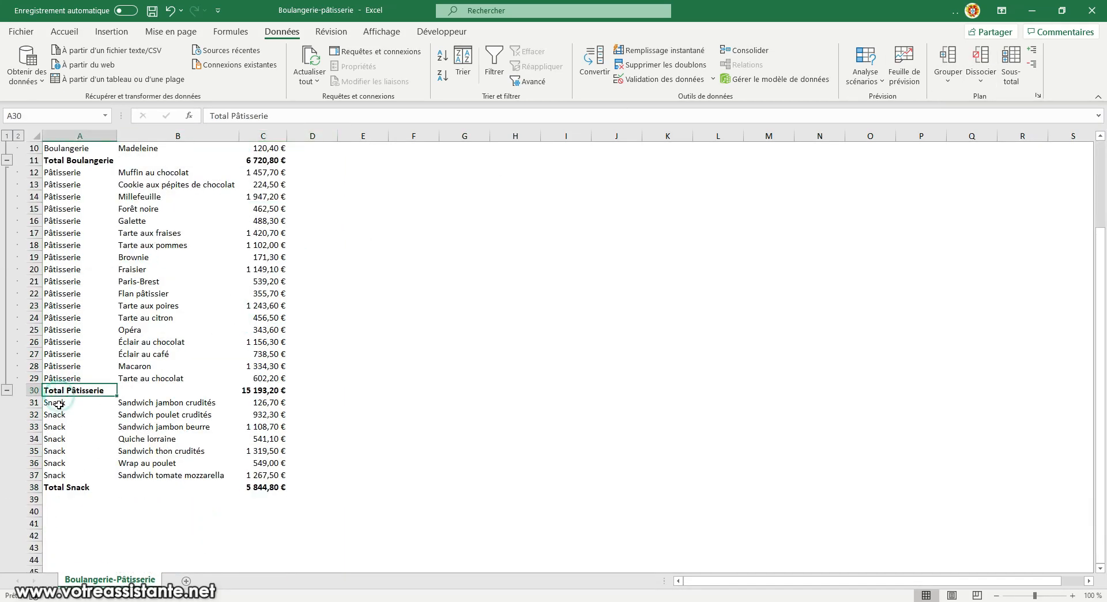
drag(58, 403, 258, 474)
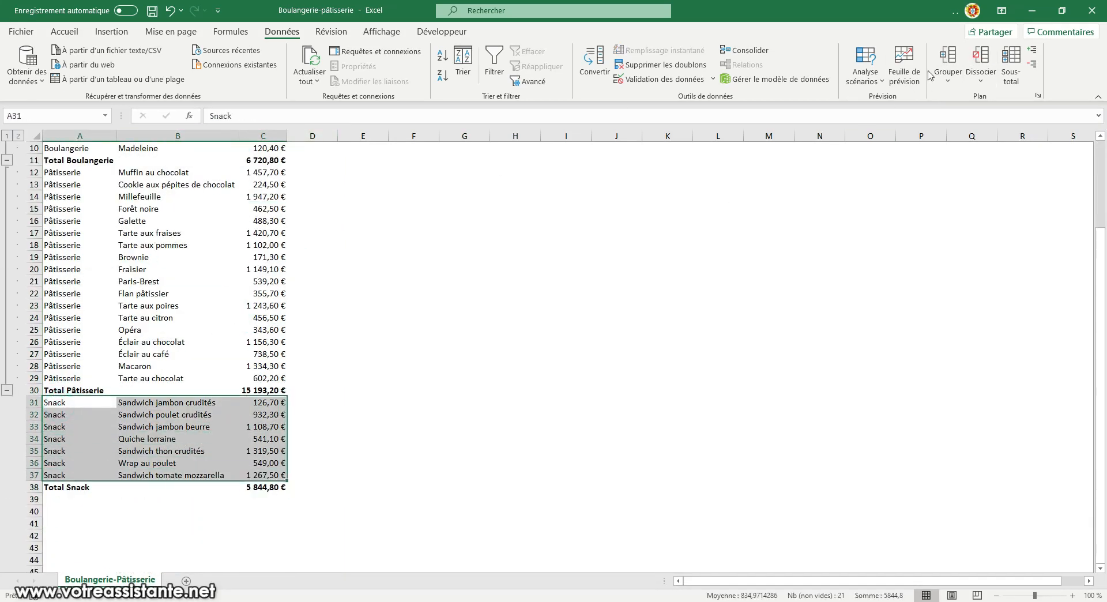
click(948, 56)
click(438, 276)
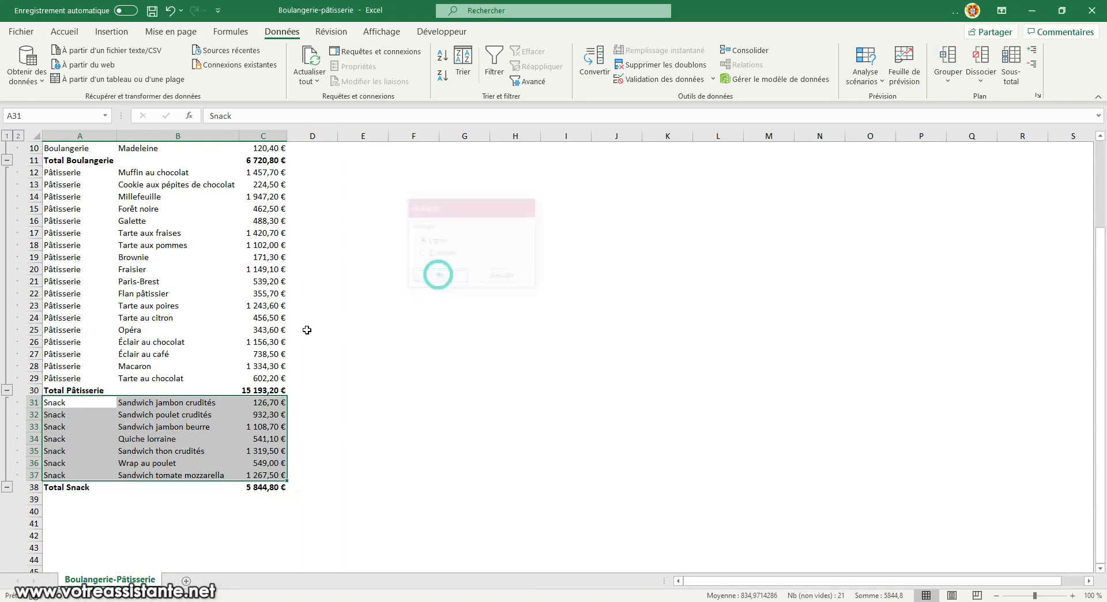
click(179, 294)
scroll(179, 296, up, 3)
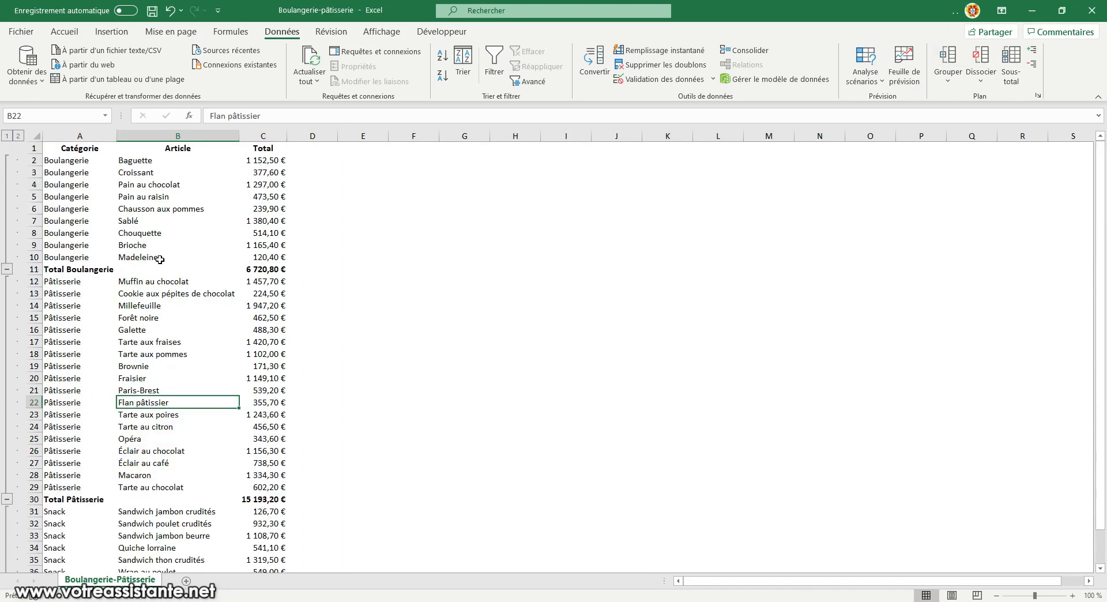
- Collapse the Boulangerie, Pâtisserie and Snack groups so only the category total rows show
click(8, 269)
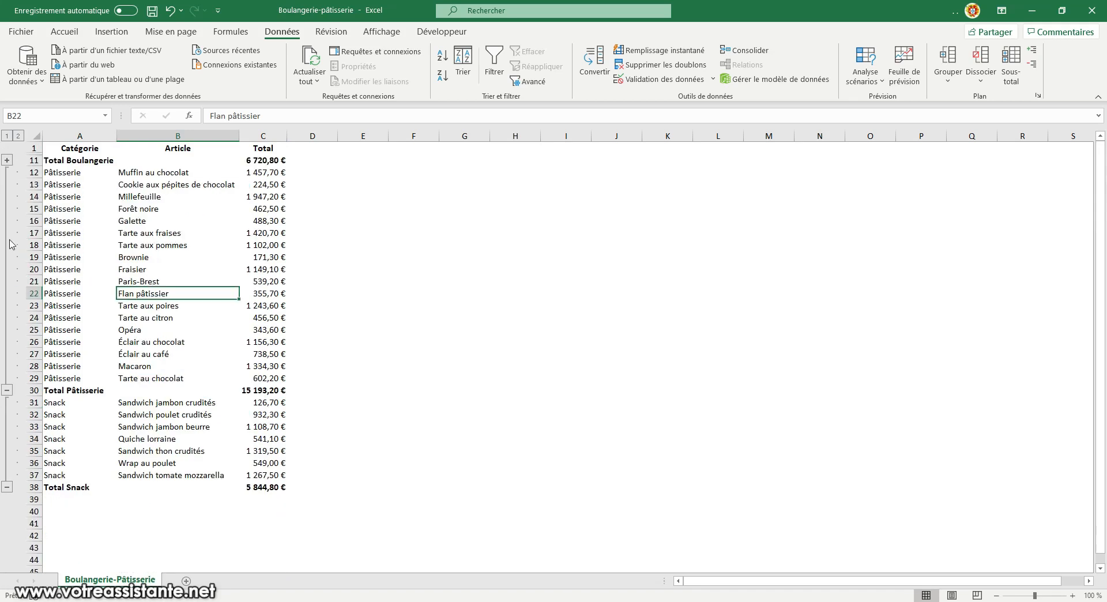
click(7, 390)
click(8, 269)
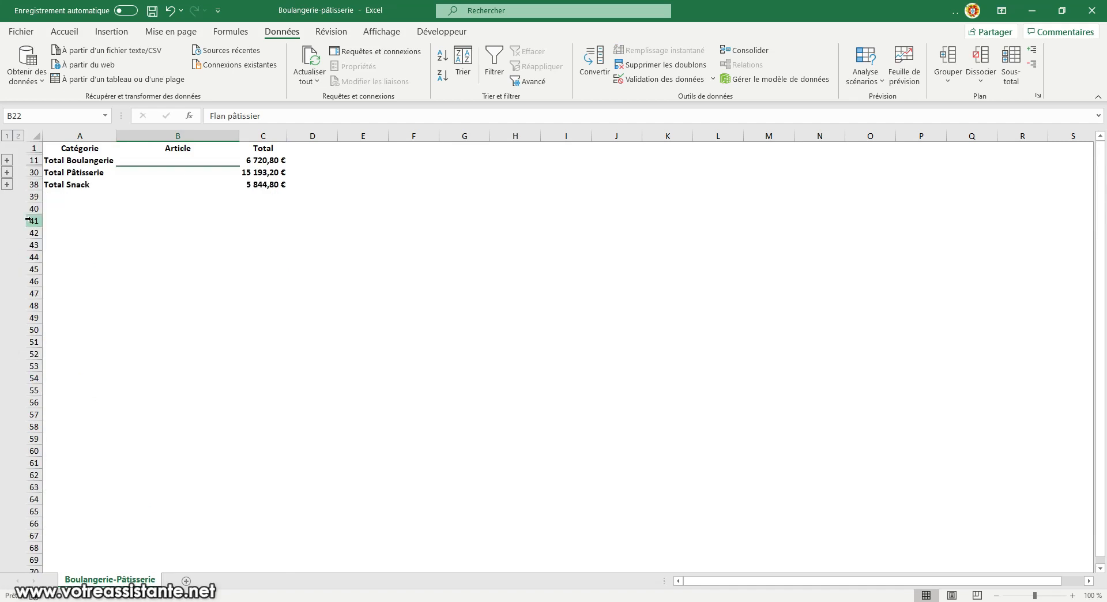
- Expand the Snack, Pâtisserie and Boulangerie groups one by one to bring back all detail rows
click(7, 184)
click(7, 172)
click(7, 160)
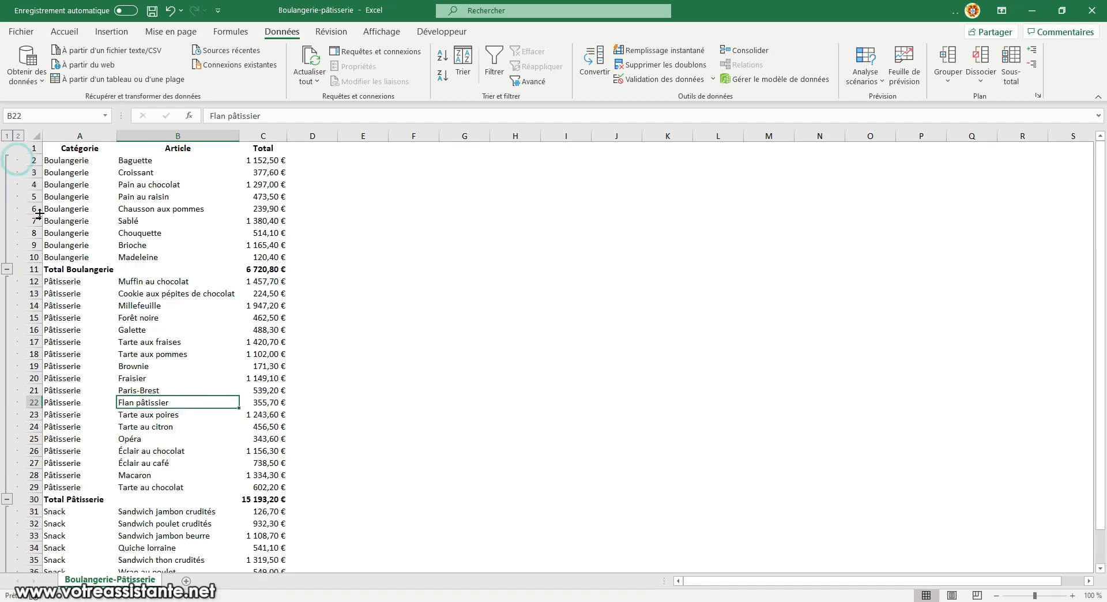
click(106, 209)
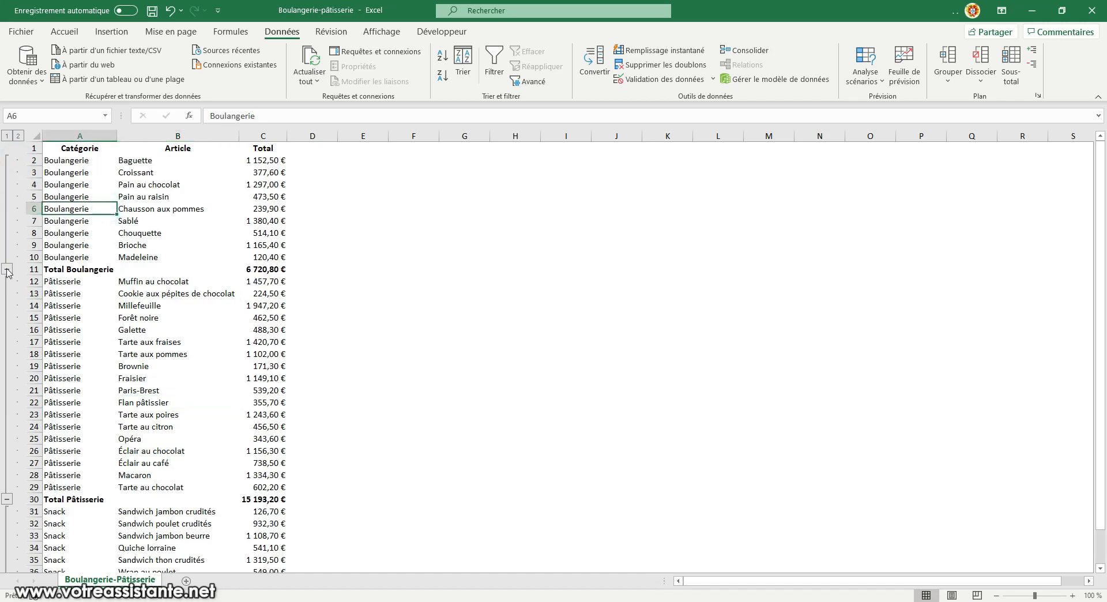
- Collapse and re-expand the Pâtisserie group twice, the second time hiding its rows with the Hide Detail command
click(7, 500)
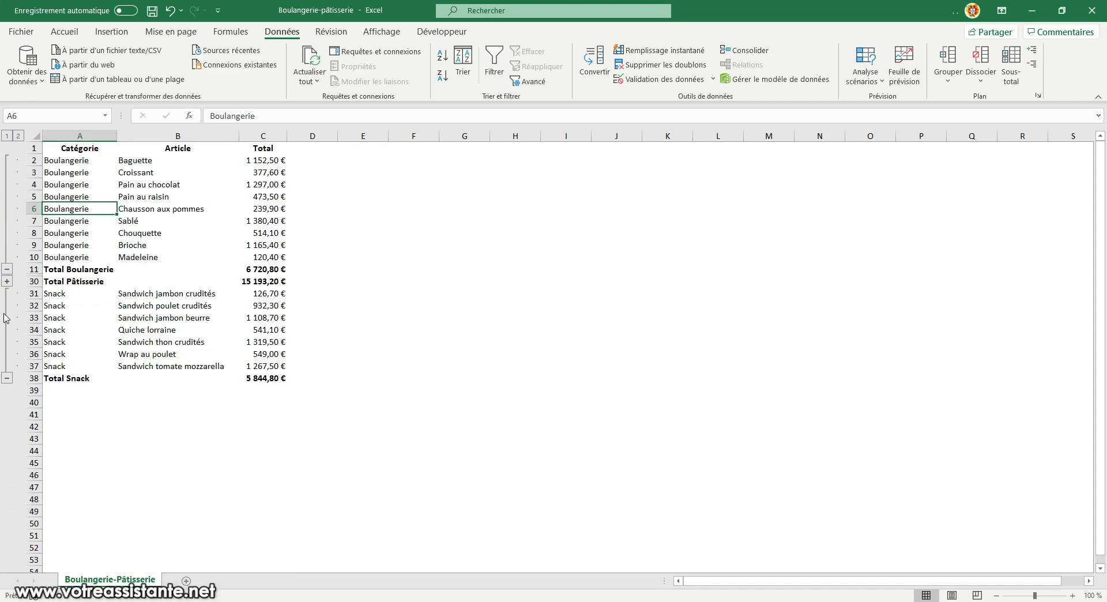
click(6, 281)
click(78, 330)
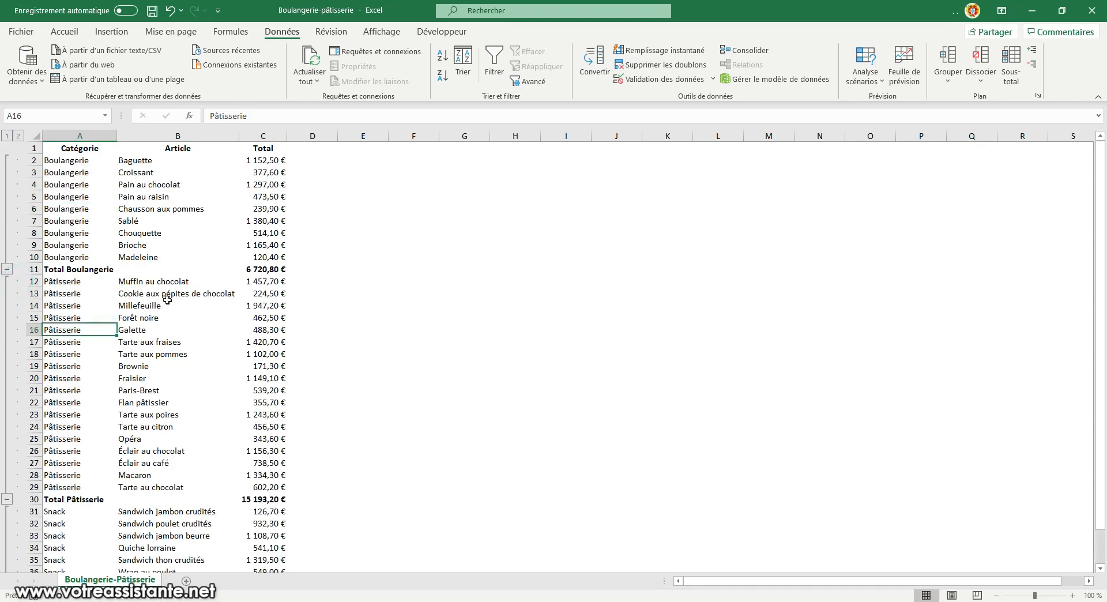
click(1032, 66)
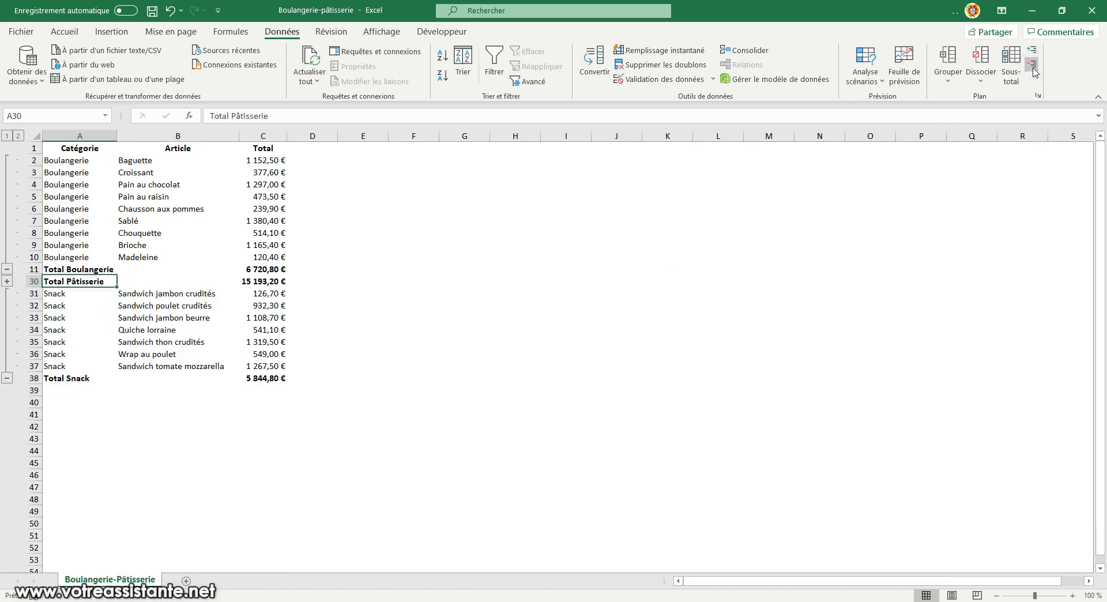
click(7, 281)
- Collapse the Boulangerie and Pâtisserie groups and re-expand only Pâtisserie
click(7, 269)
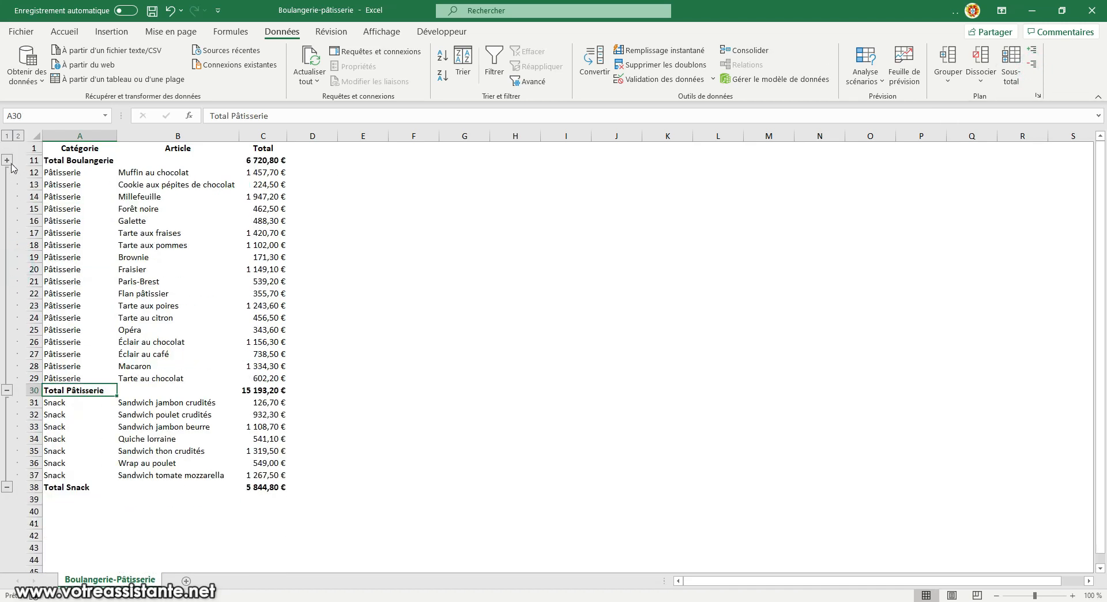
click(7, 390)
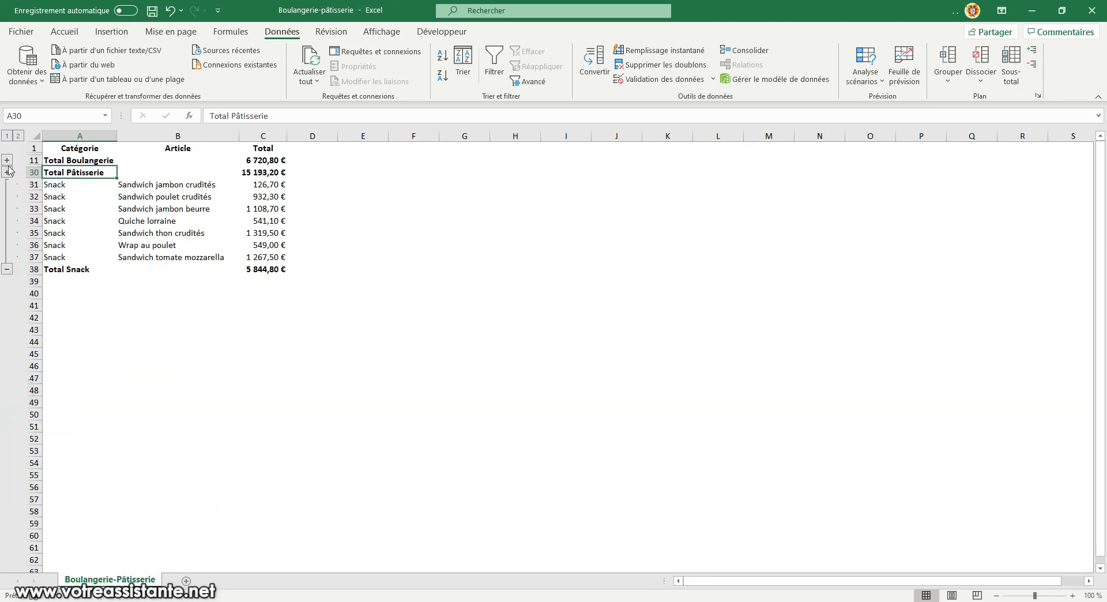
click(7, 172)
- Show the Boulangerie detail rows again with the Show Detail command from the Total Boulangerie row
click(98, 243)
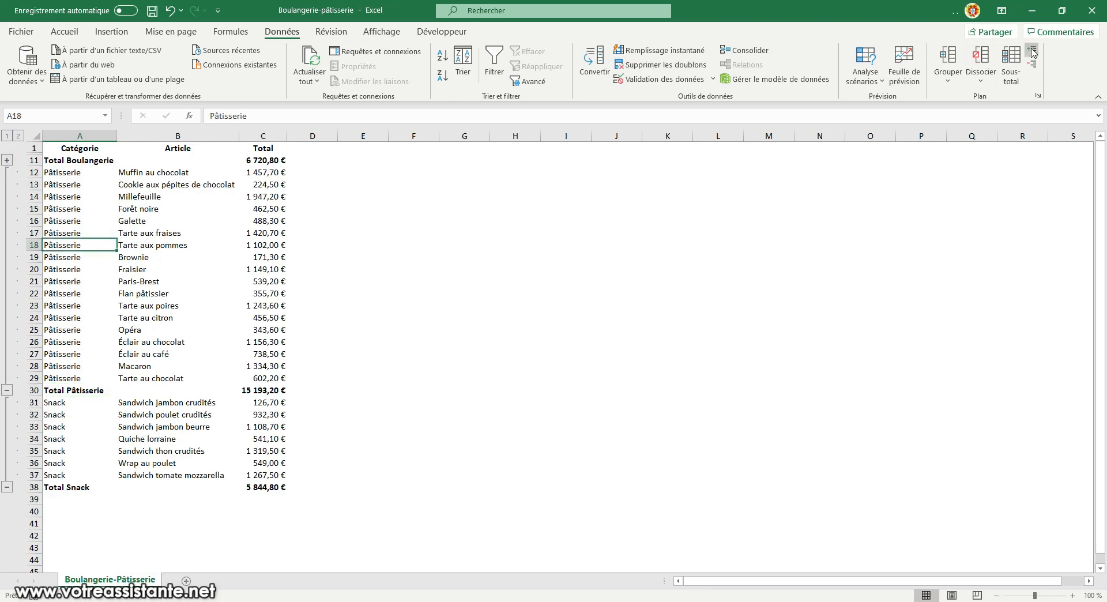
click(72, 163)
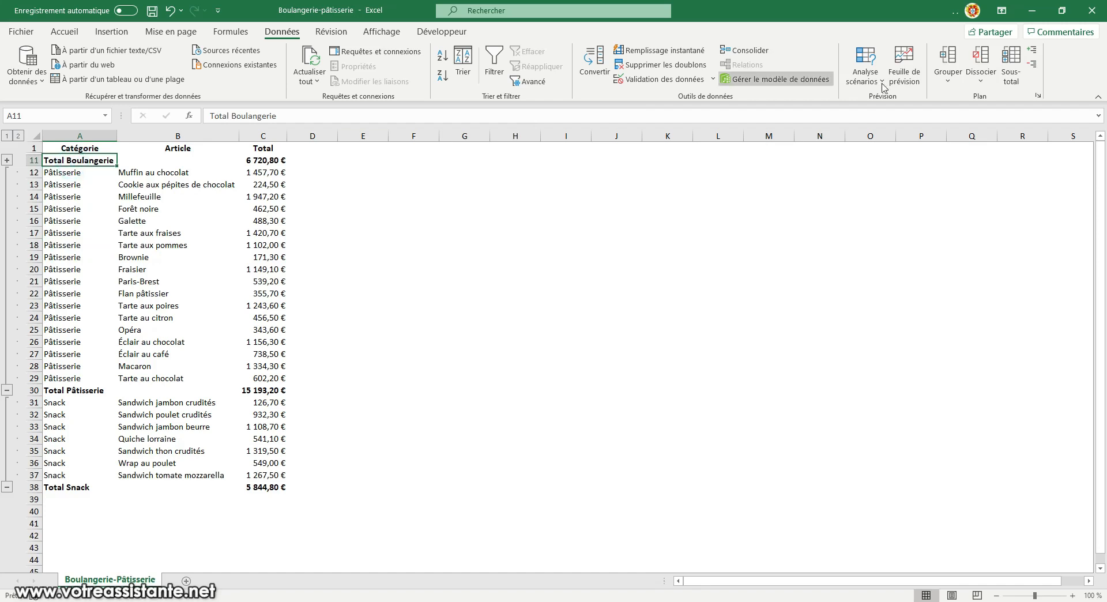
click(1037, 50)
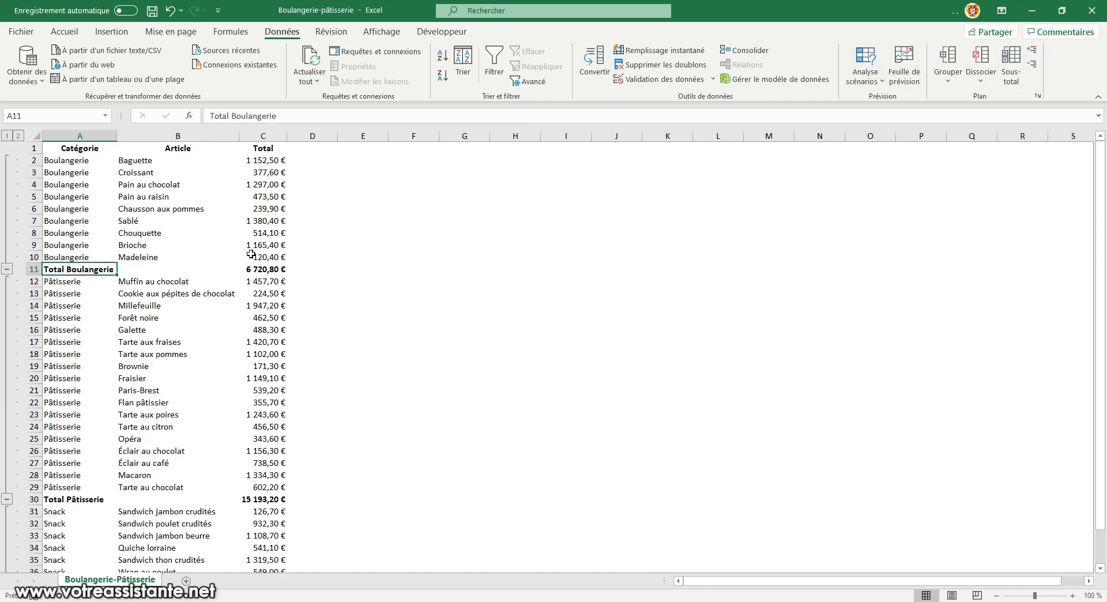
- Collapse the whole outline to level 1 and expand it back to level 2
click(7, 138)
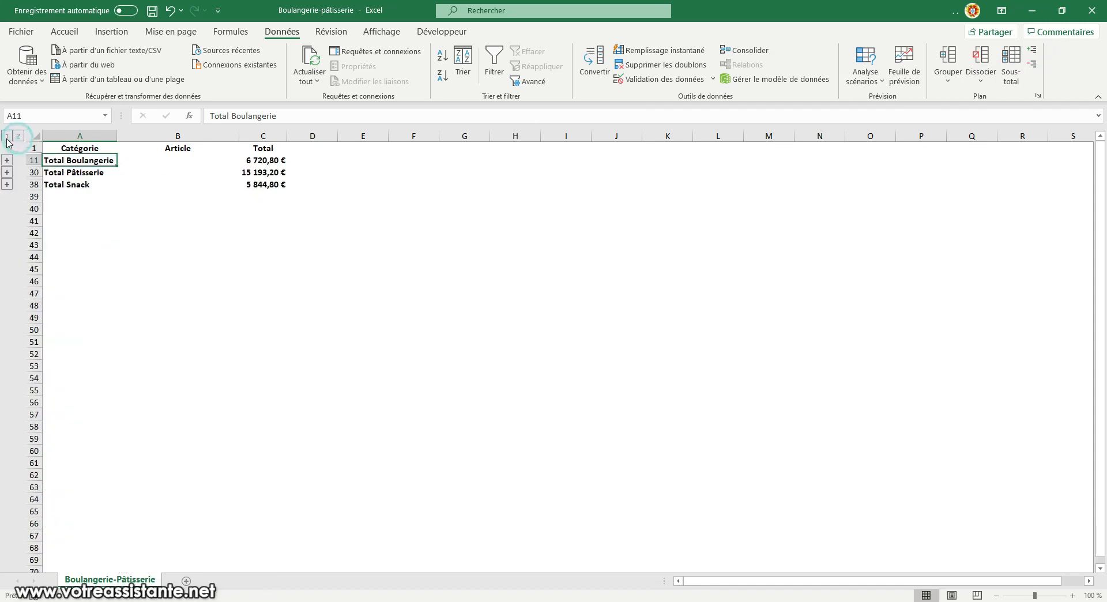
click(18, 137)
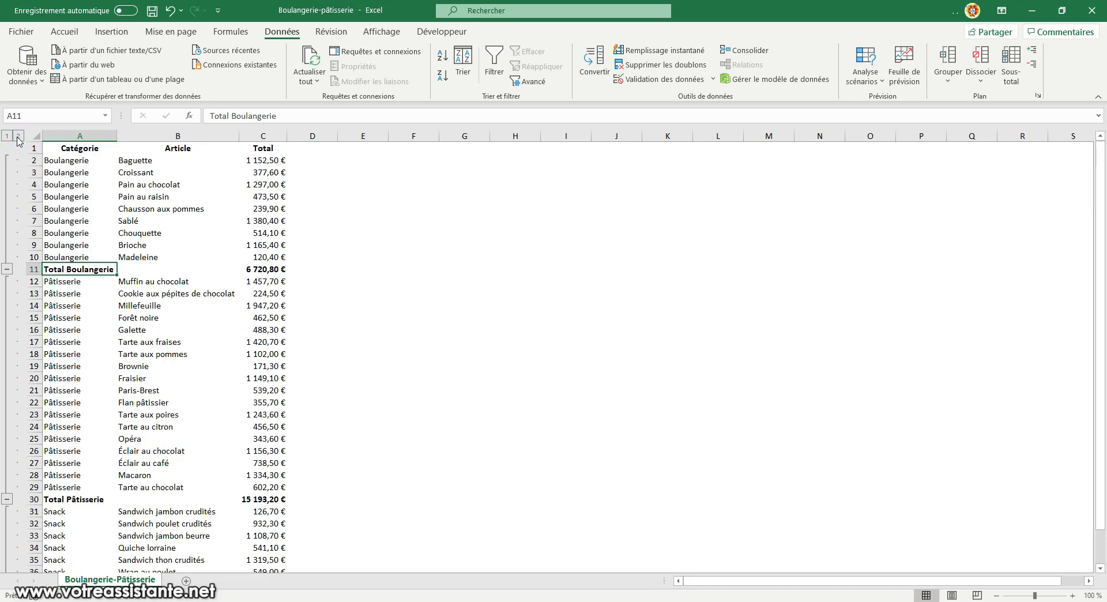
- Group rows 4 to 7, Pain au chocolat to Sablé, as a nested row group inside Boulangerie, and undo it
drag(75, 186, 265, 218)
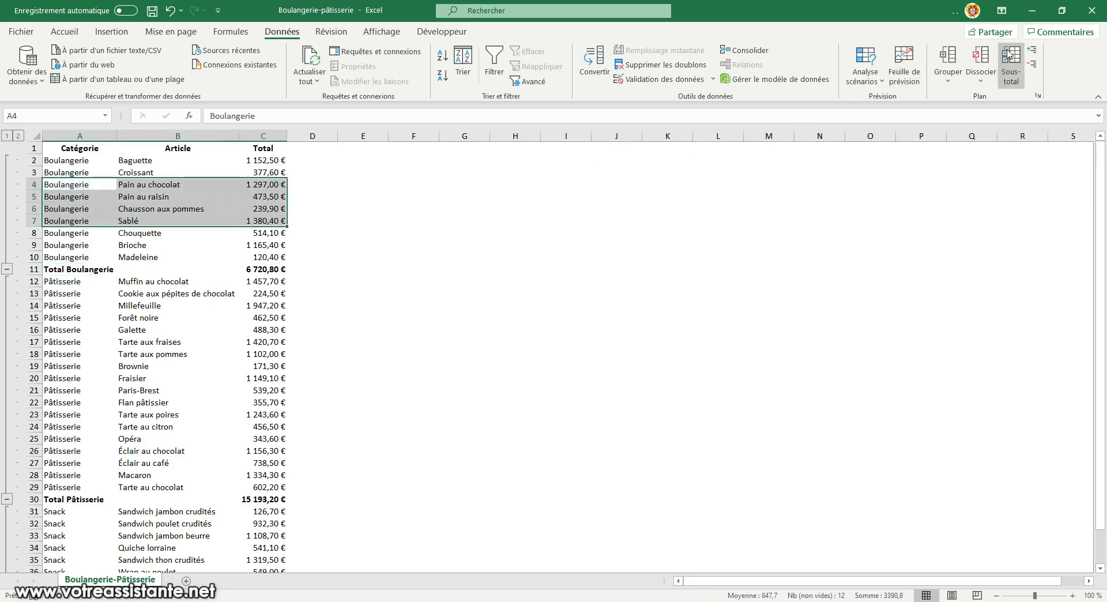
click(942, 56)
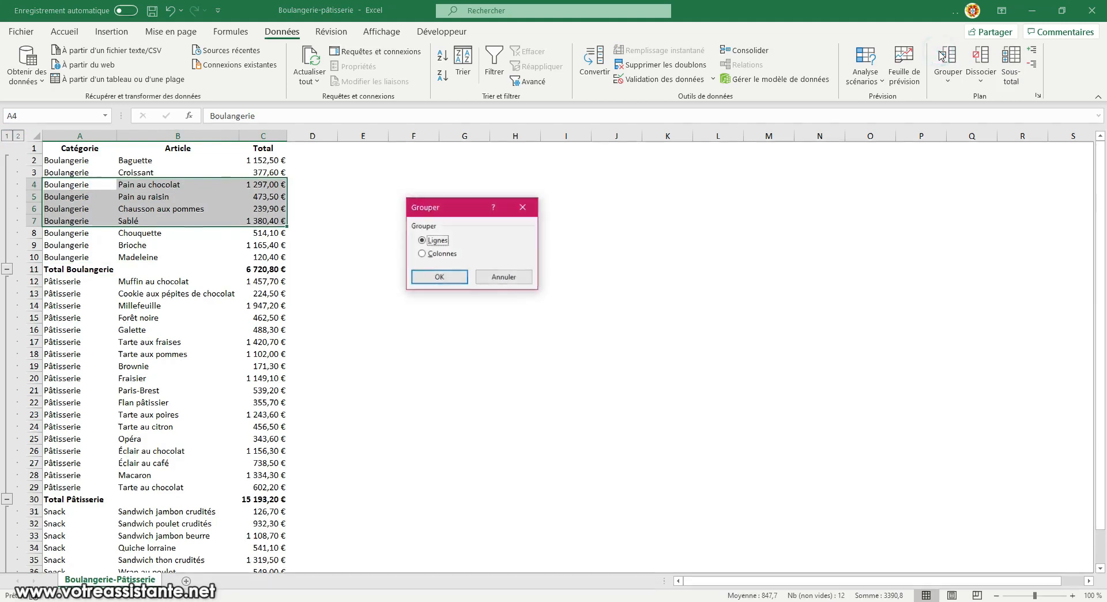
click(444, 277)
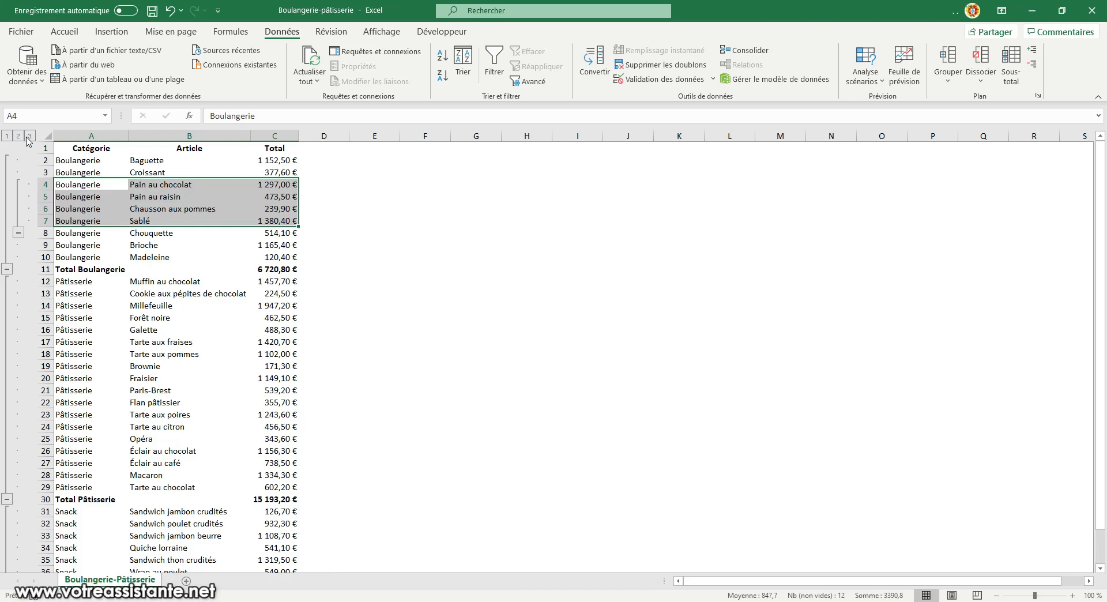
key(ctrl+z)
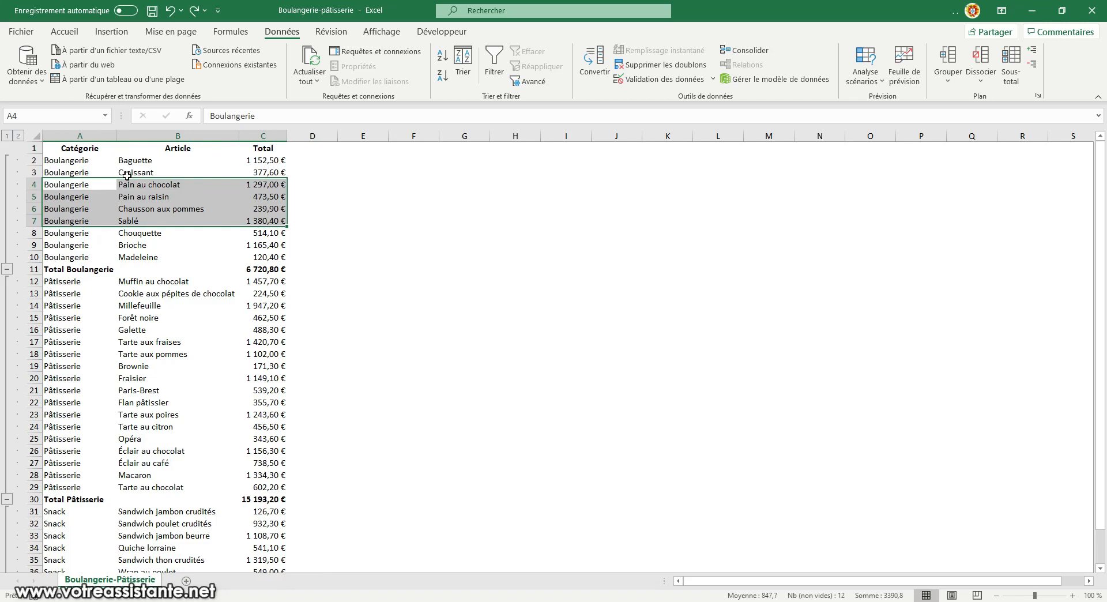
click(127, 175)
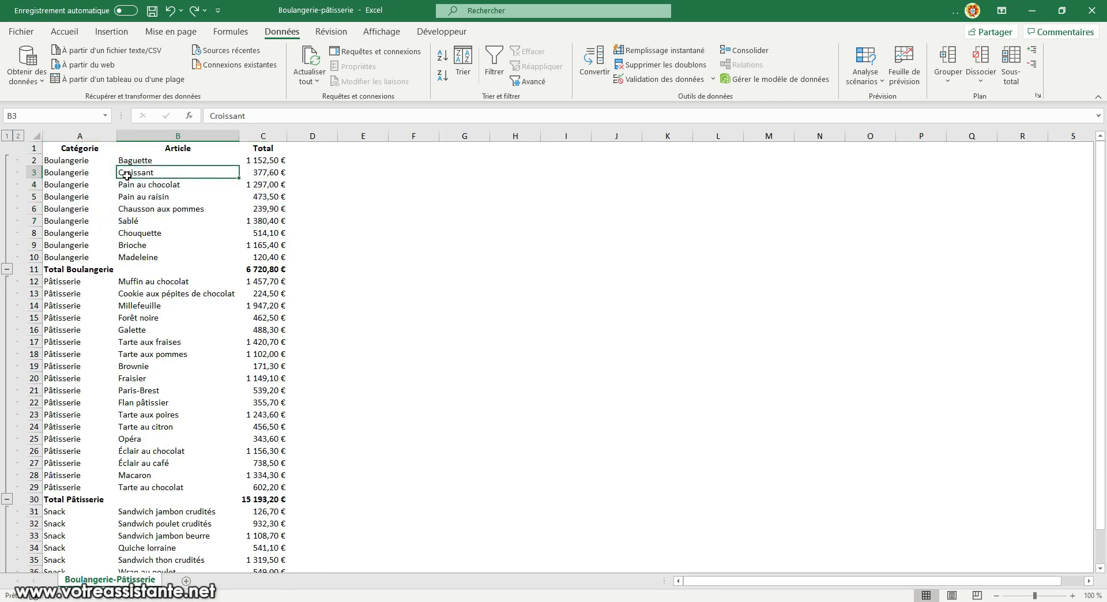
- Undo all the collapsing and expanding and the manual Snack, Pâtisserie and Boulangerie row groups, leaving the sheet without an outline
key(ctrl+z)
key(ctrl+y)
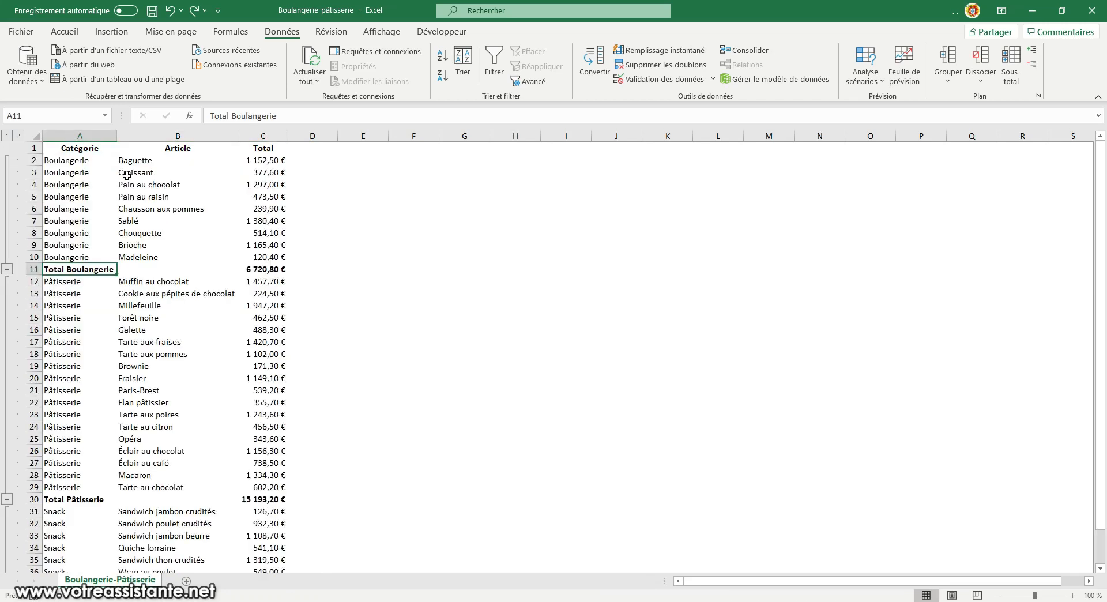
key(ctrl+z)
key(ctrl+z)
key(ctrl+z)
key(ctrl+z)
key(ctrl+z)
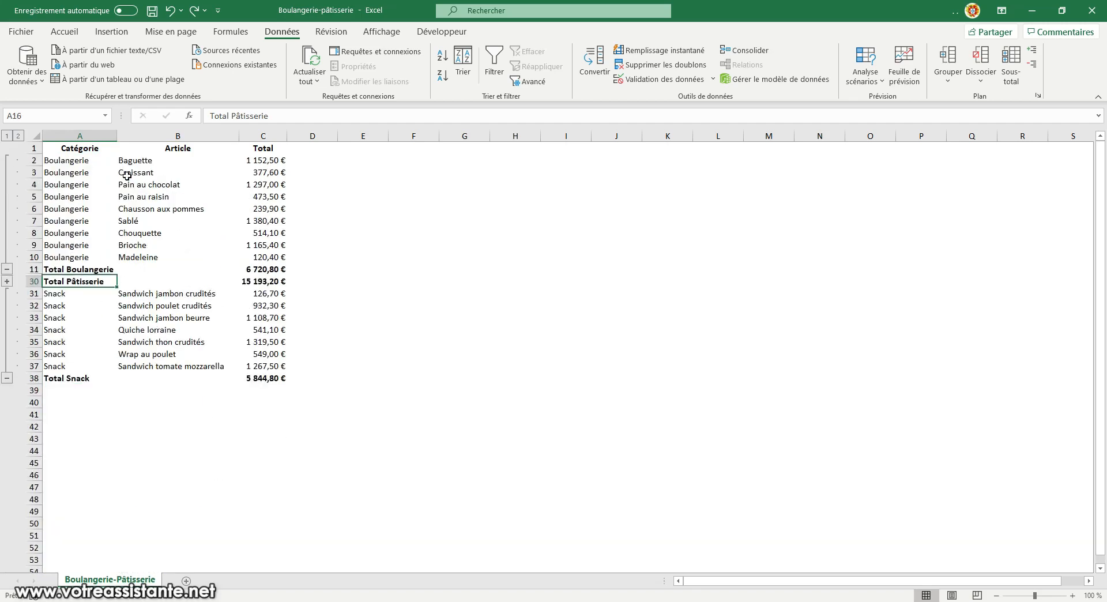
key(ctrl+z)
key(ctrl+z)
key(ctrl+z)
key(ctrl+z)
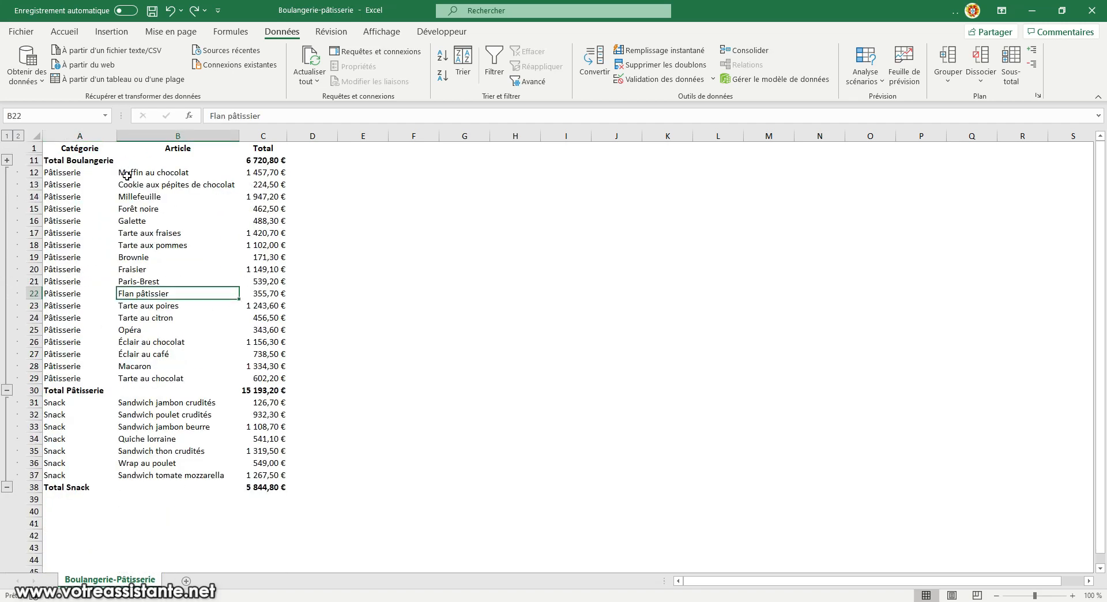
key(ctrl+z)
key(ctrl+z)
key(ctrl+z)
key(ctrl+z)
key(ctrl+z)
key(ctrl+z)
key(ctrl+z)
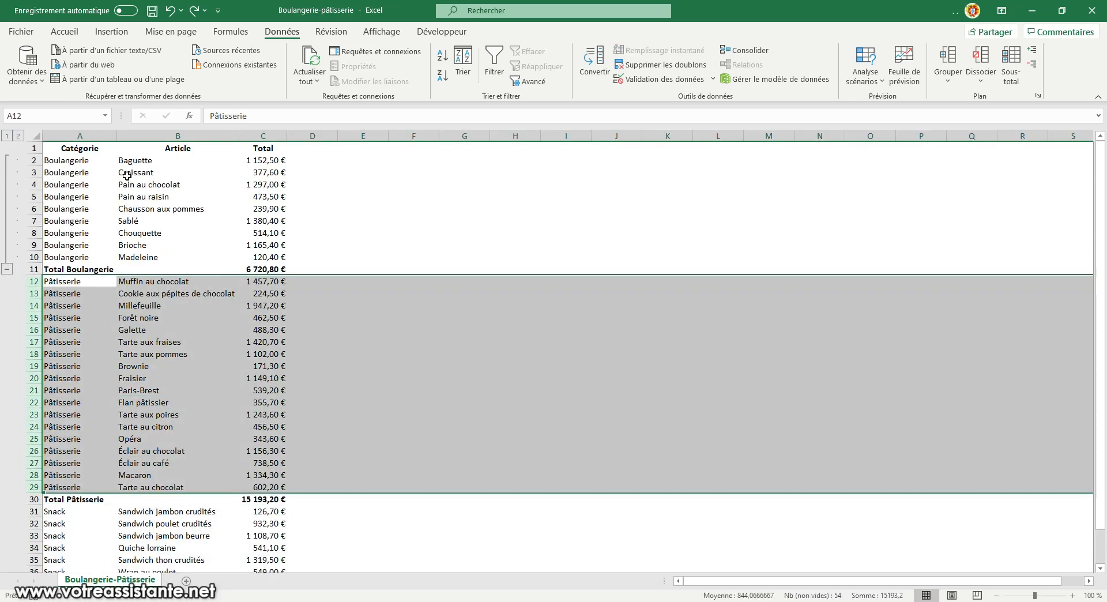
key(ctrl+z)
click(58, 186)
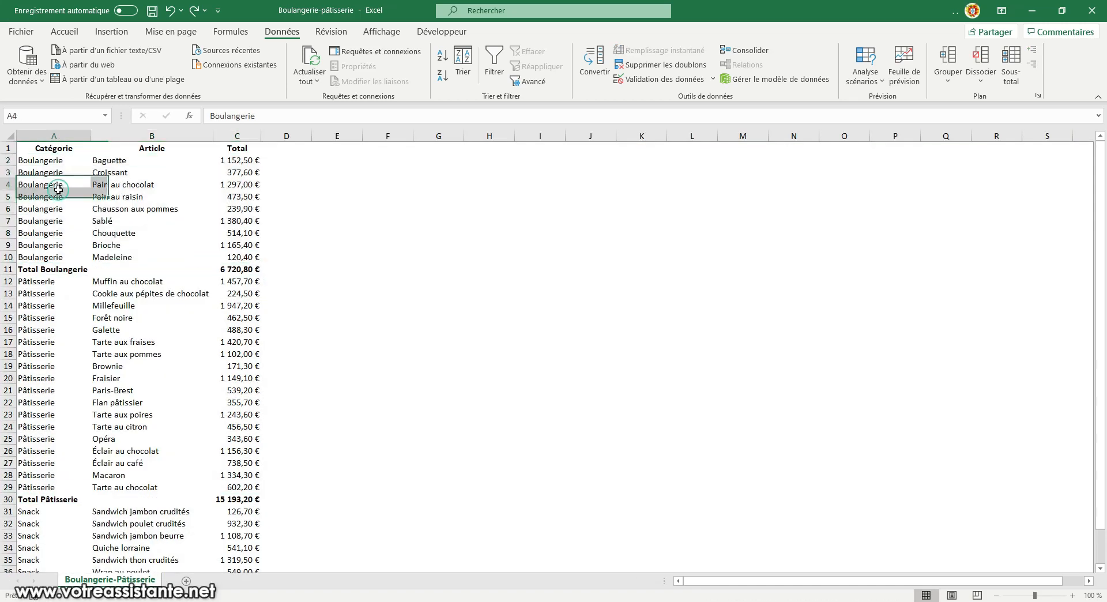
- Create an automatic outline of the sales rows and check the generated groups down to the Snack category
click(949, 80)
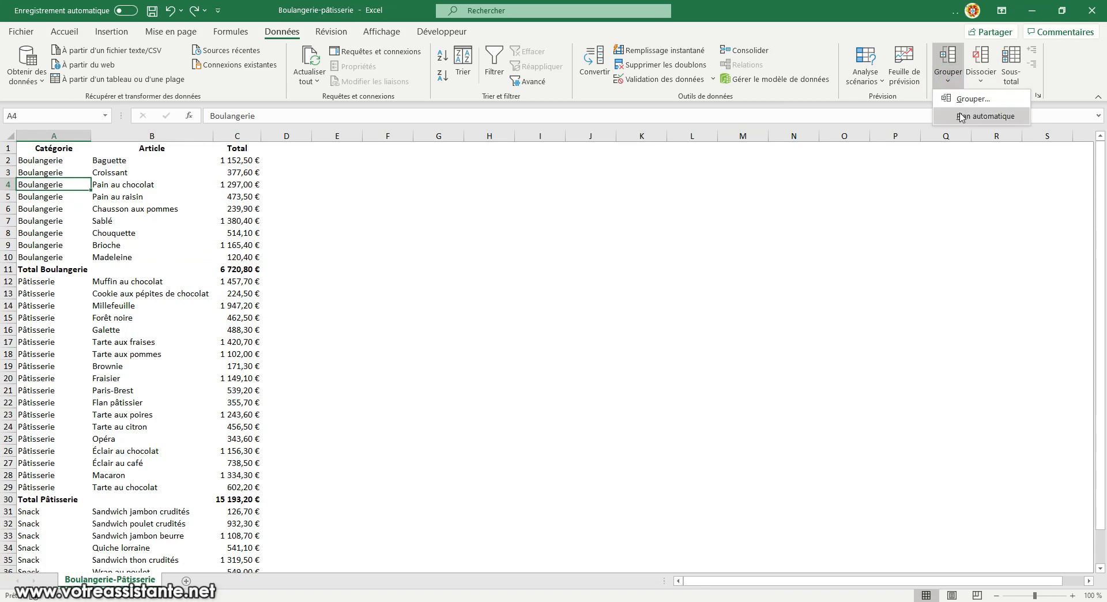
click(962, 117)
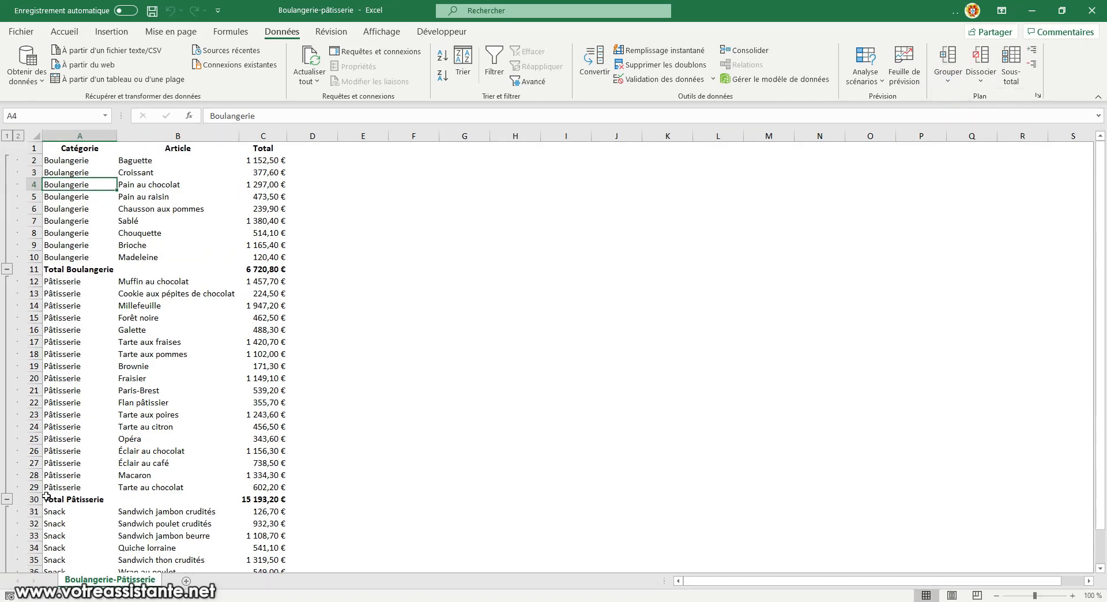
scroll(51, 496, down, 4)
drag(64, 368, 85, 429)
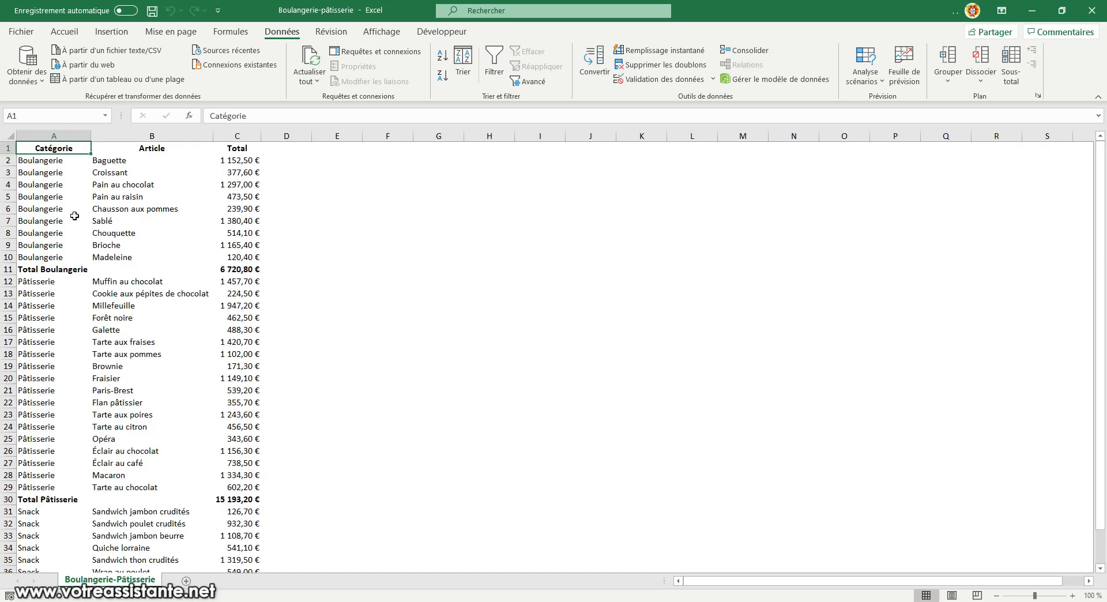
- Delete the entire Total Boulangerie and Total Pâtisserie rows from the sales table
drag(56, 270, 254, 281)
drag(46, 490, 214, 497)
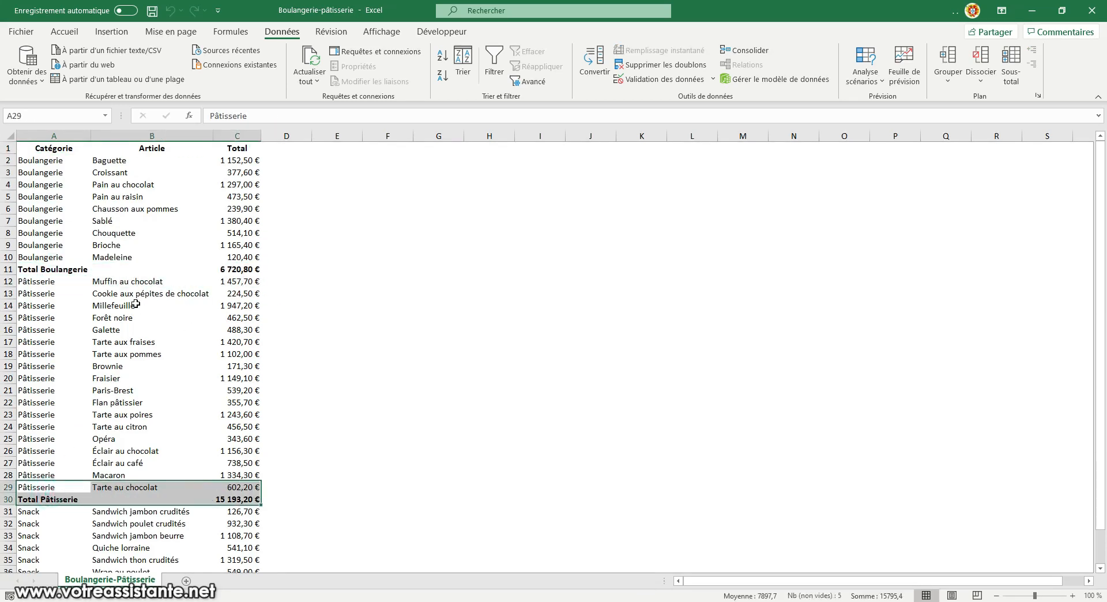
click(152, 306)
click(8, 270)
right_click(8, 270)
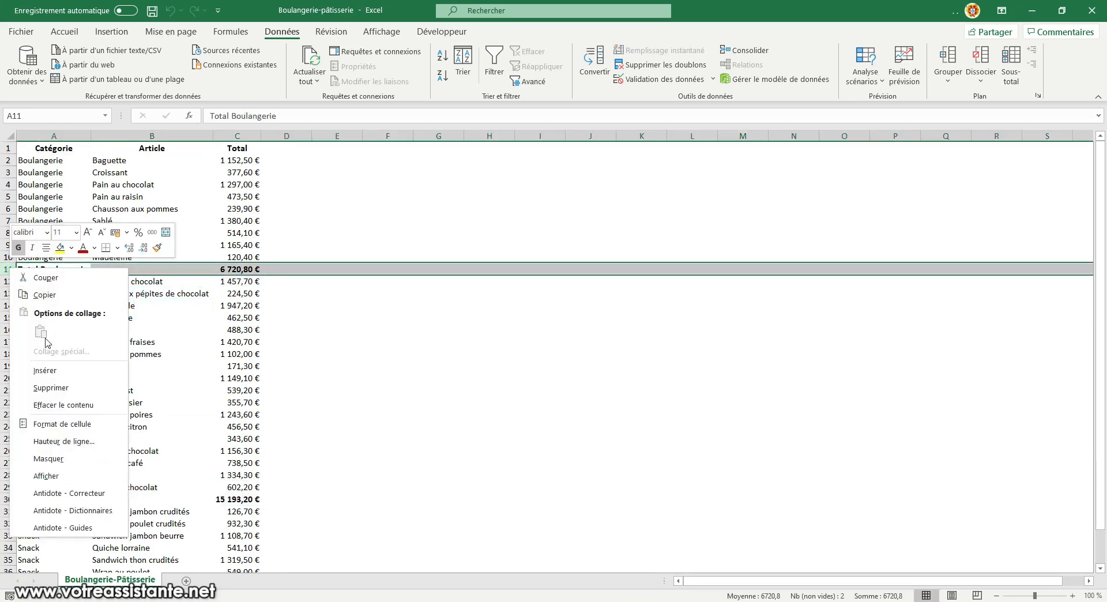
click(43, 385)
click(8, 487)
right_click(8, 488)
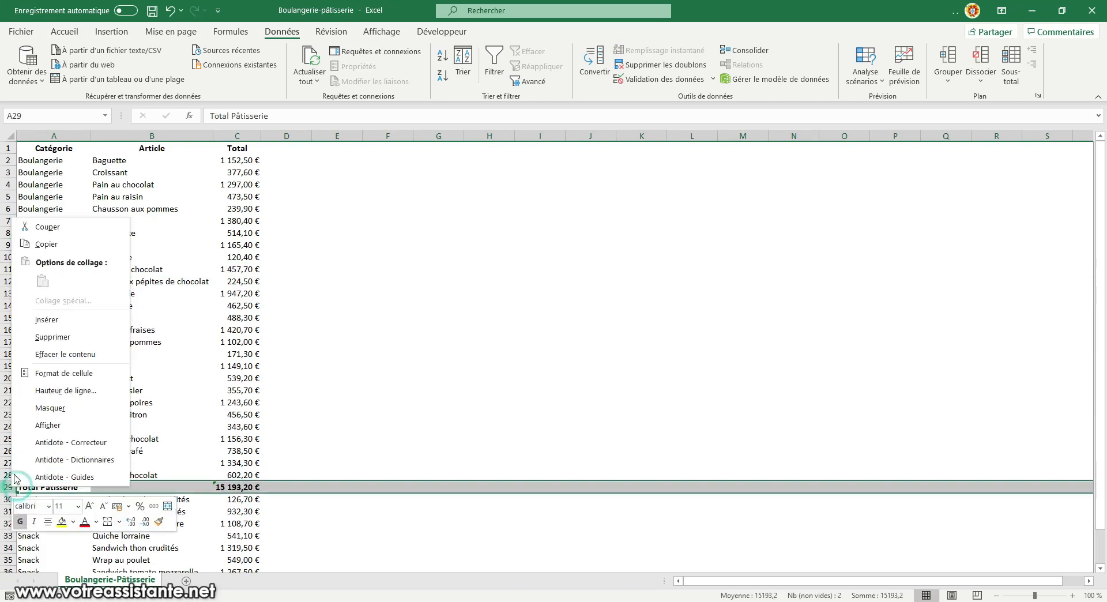
click(87, 380)
- Delete the entire Total Snack row at the end of the sales table
scroll(50, 488, down, 6)
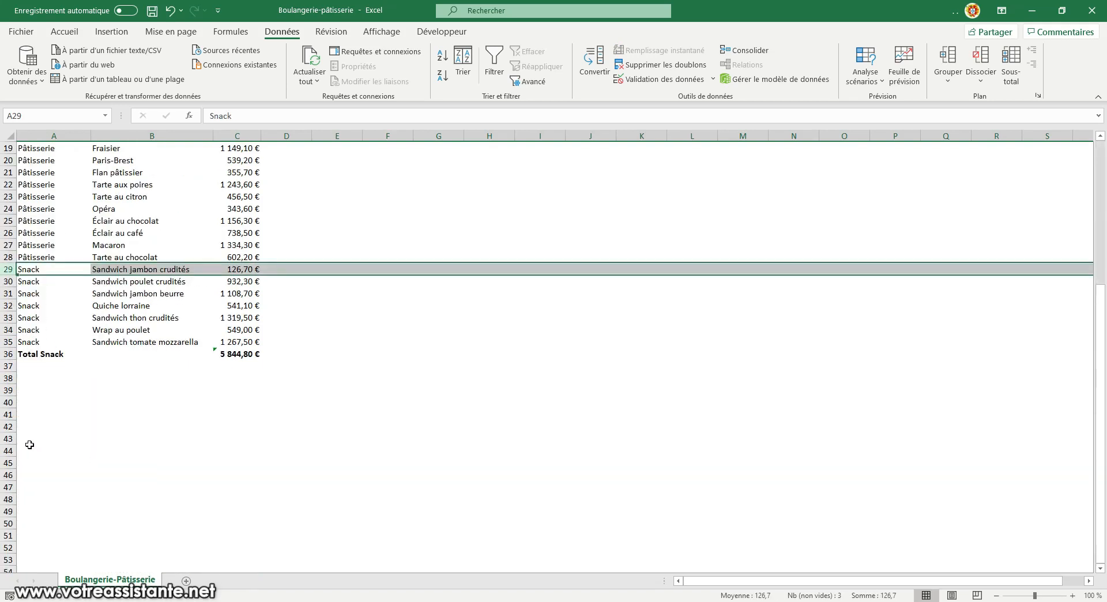
click(11, 354)
right_click(11, 354)
click(69, 206)
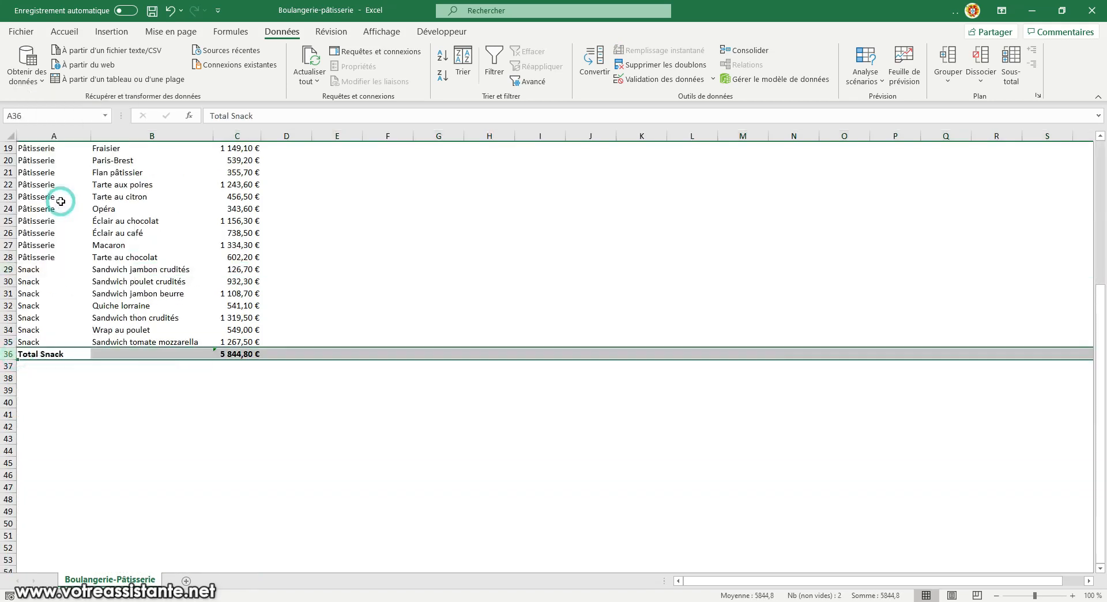
click(61, 199)
scroll(61, 206, up, 6)
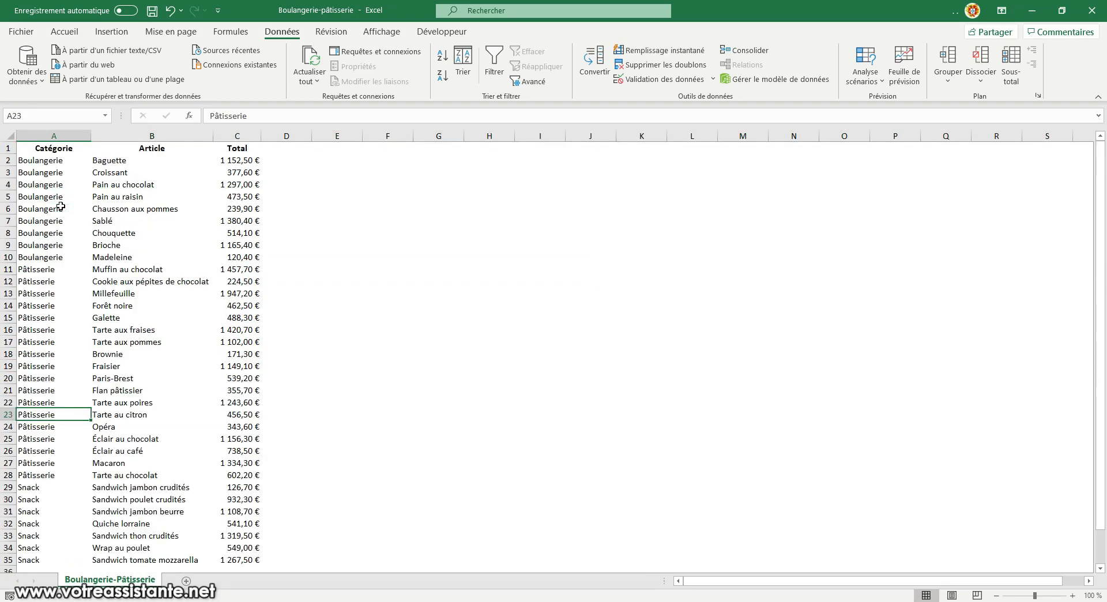
- Add automatic subtotals at each change in Catégorie, using the Somme function on the Total column
click(1009, 63)
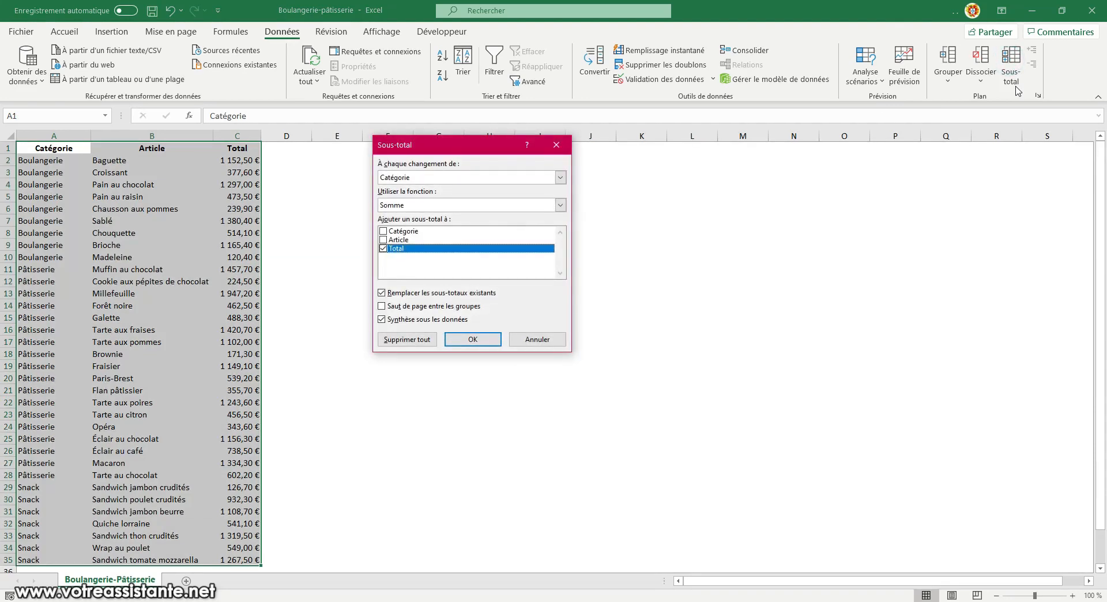
click(423, 177)
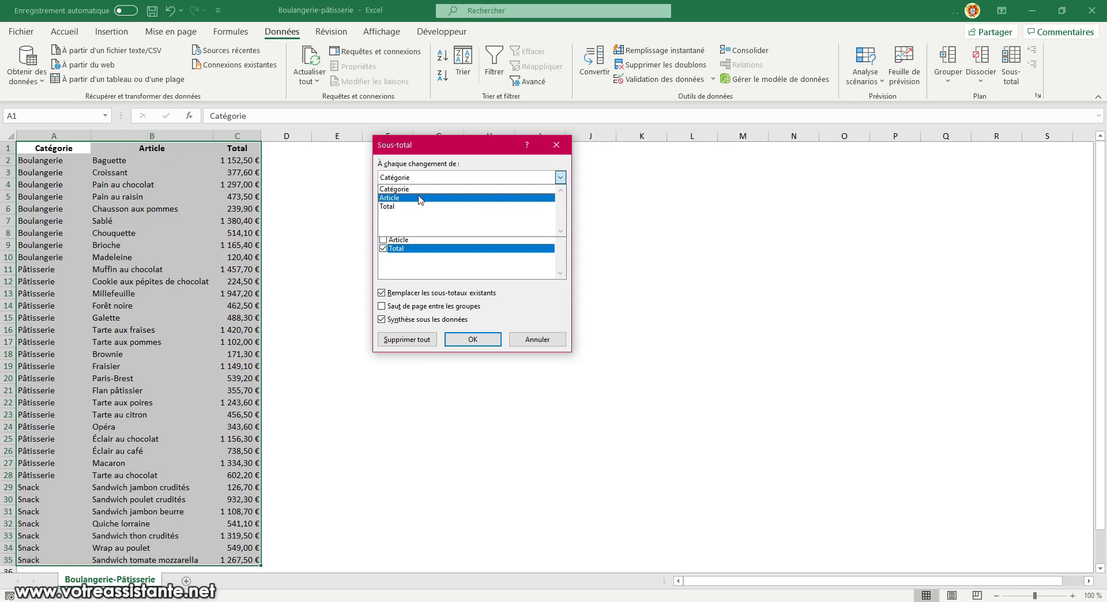
click(421, 189)
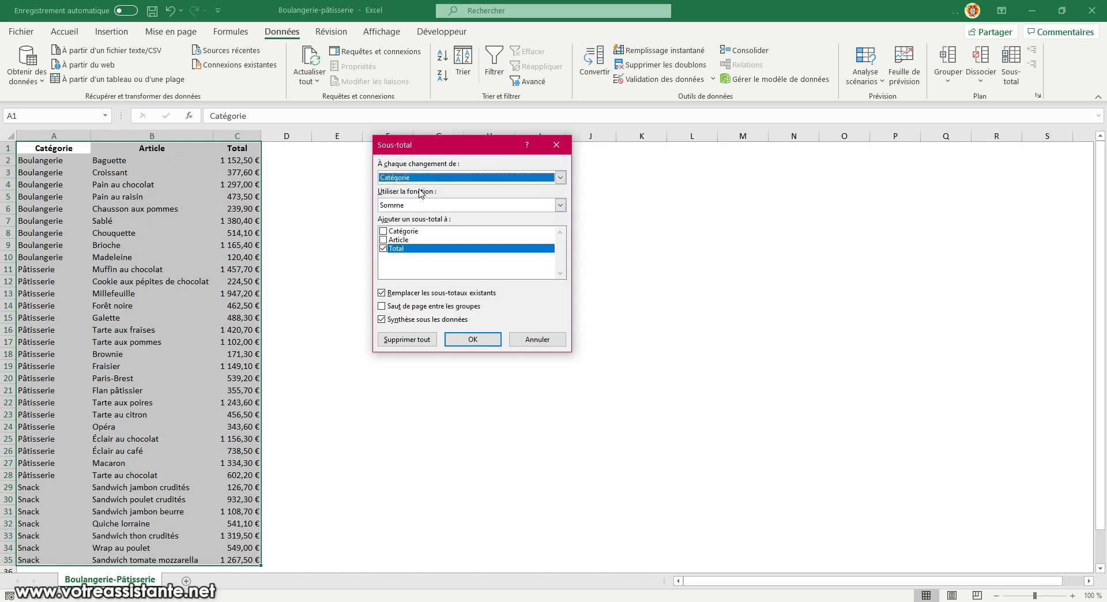
click(430, 205)
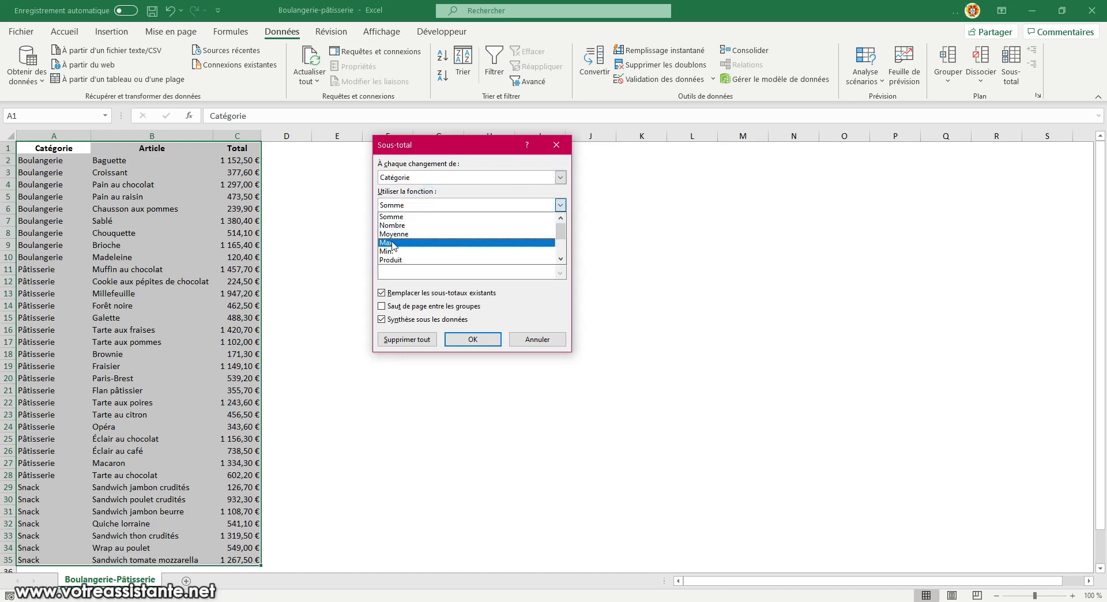
click(424, 216)
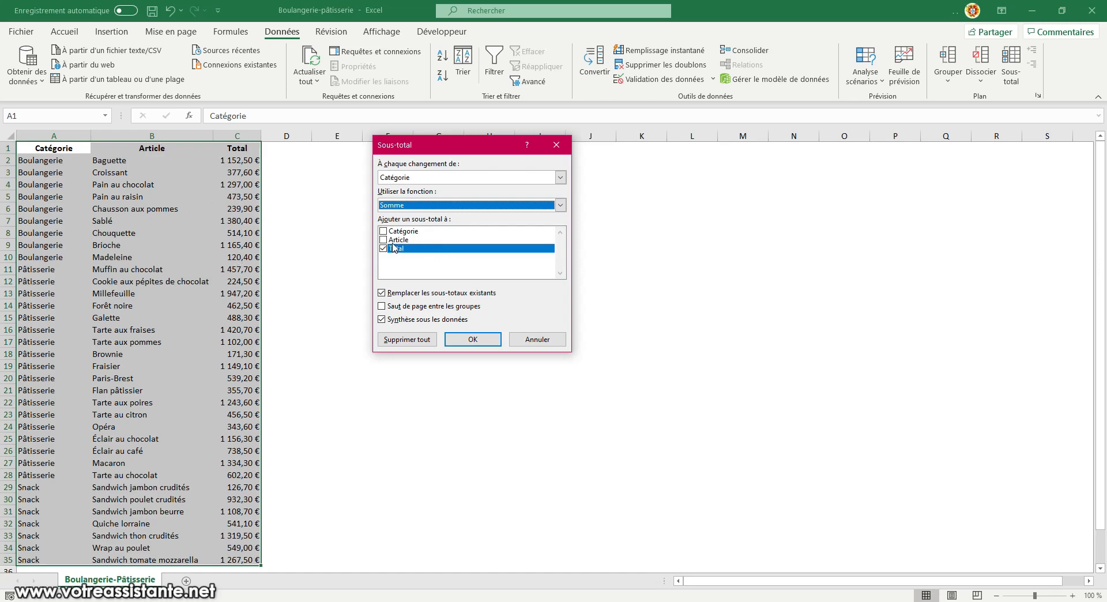
click(409, 206)
click(408, 210)
click(466, 340)
- Examine the generated subtotal rows for Pâtisserie and Snack and the formula of the Total général row
click(191, 337)
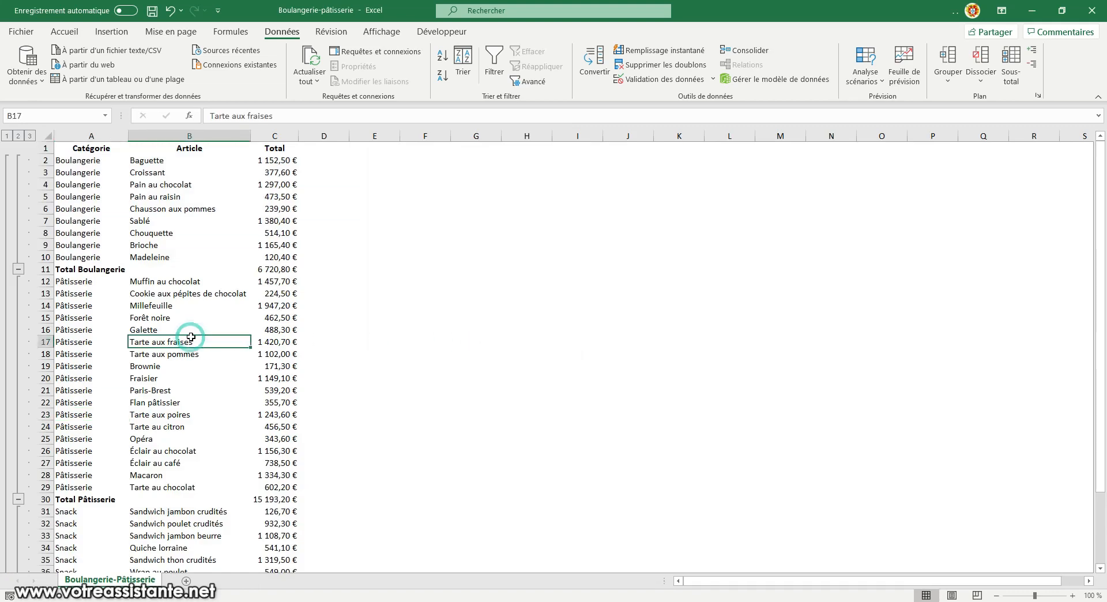
scroll(220, 359, down, 5)
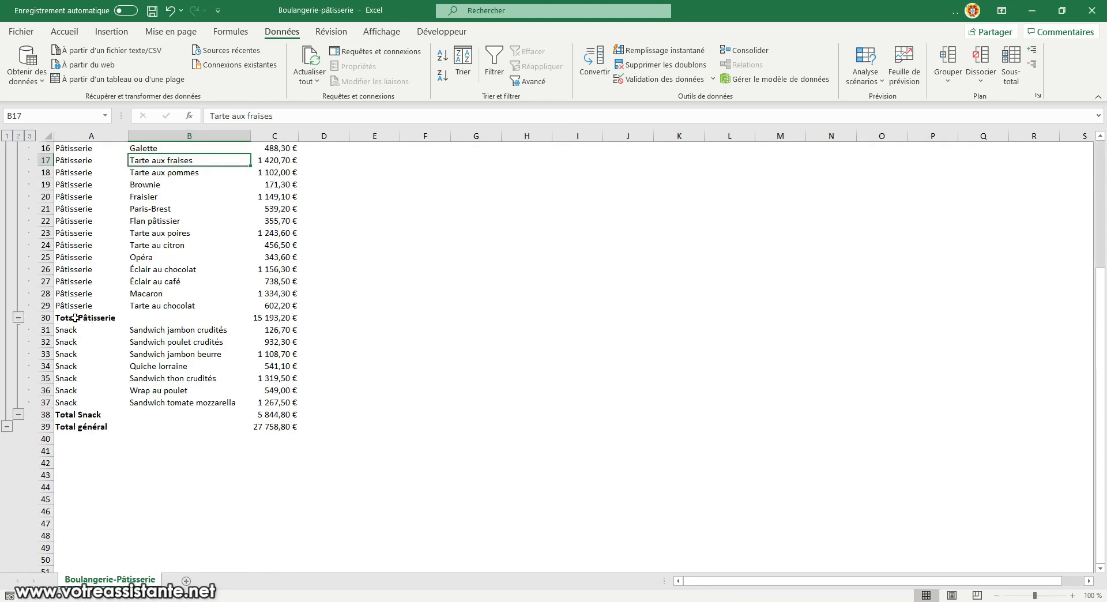
drag(81, 318, 294, 318)
drag(76, 415, 294, 415)
click(271, 427)
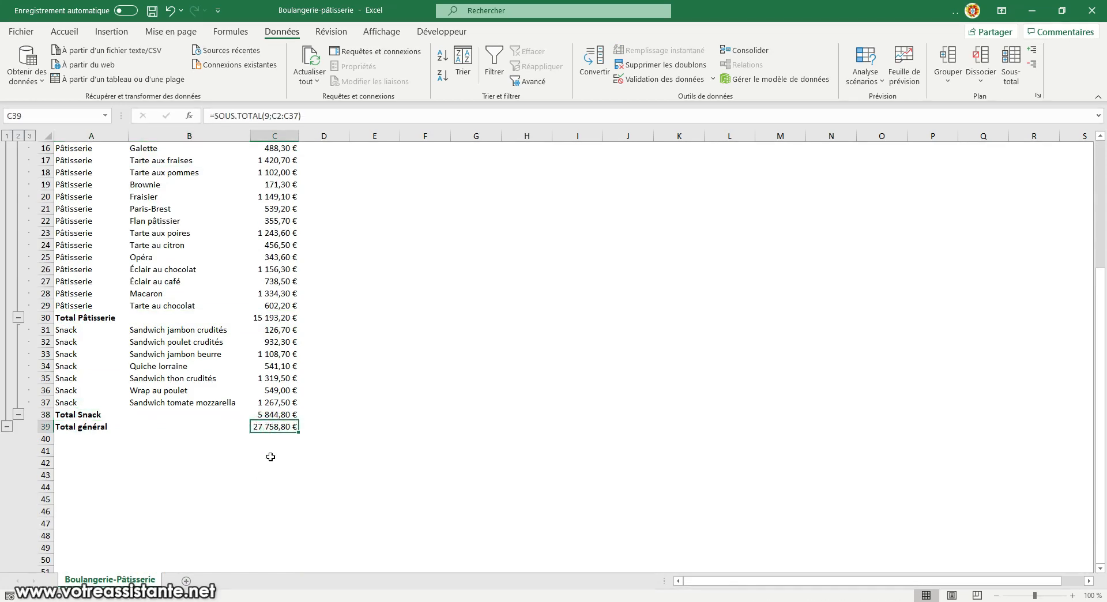
scroll(270, 457, up, 5)
- Ungroup the Boulangerie detail rows 2 to 10 by rows, and undo the ungrouping
click(72, 160)
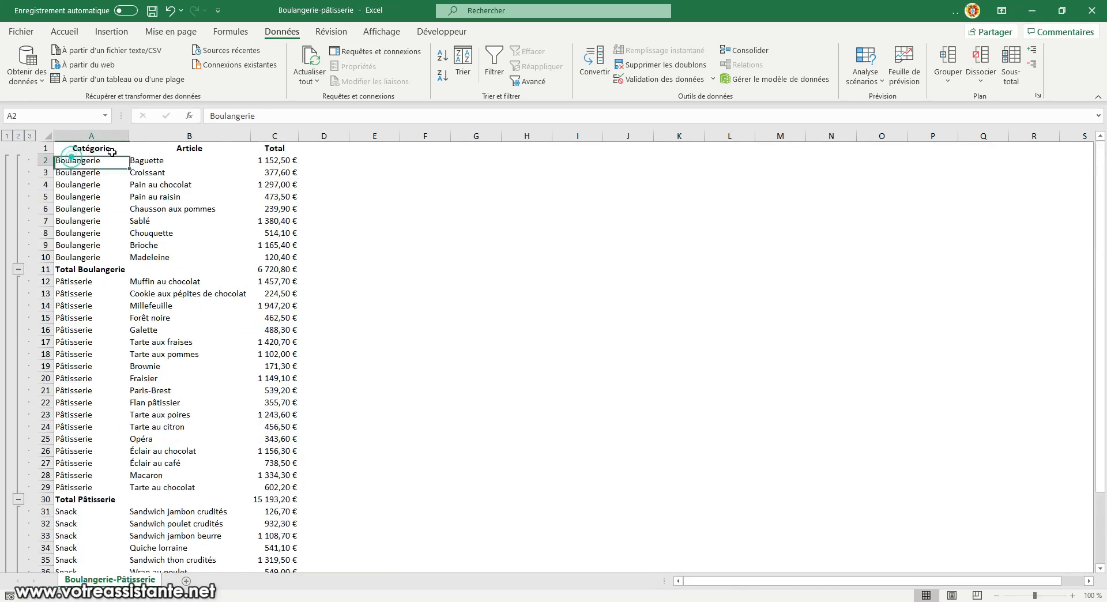
drag(93, 162, 297, 260)
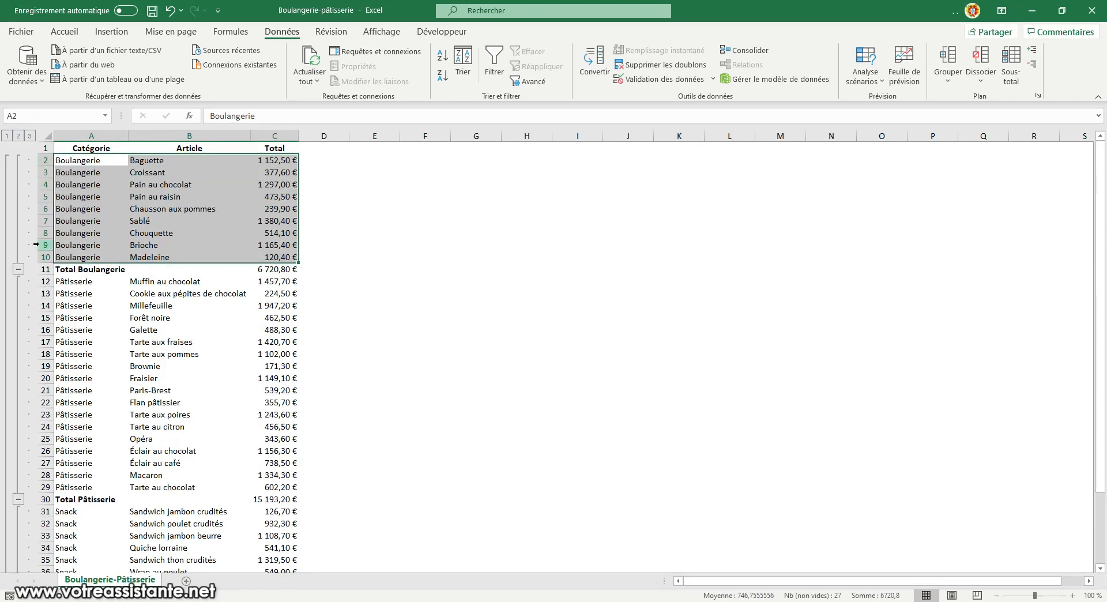
click(983, 56)
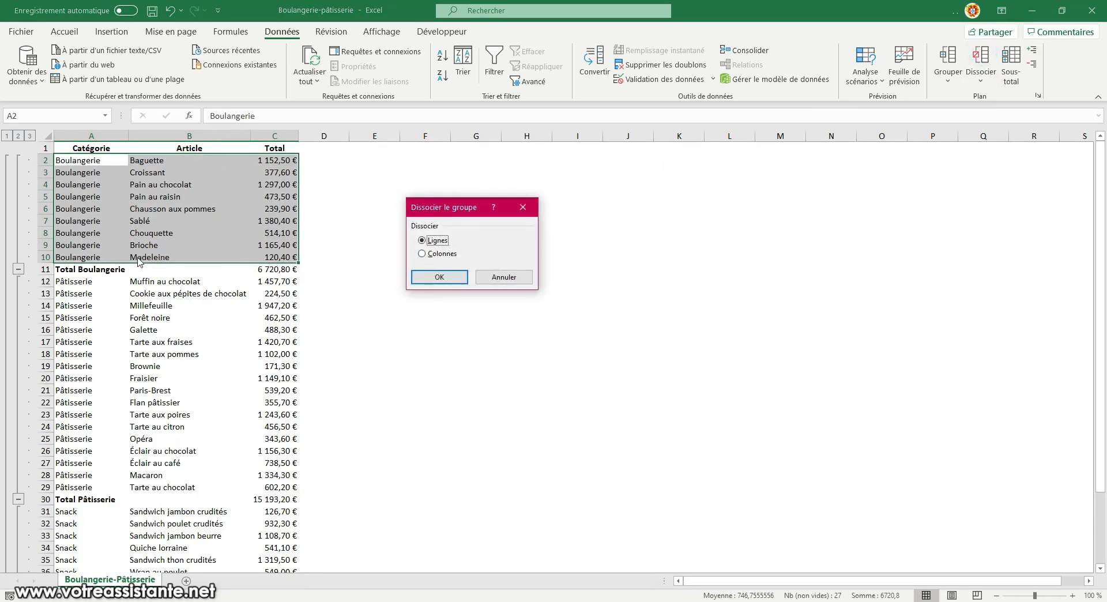
click(437, 279)
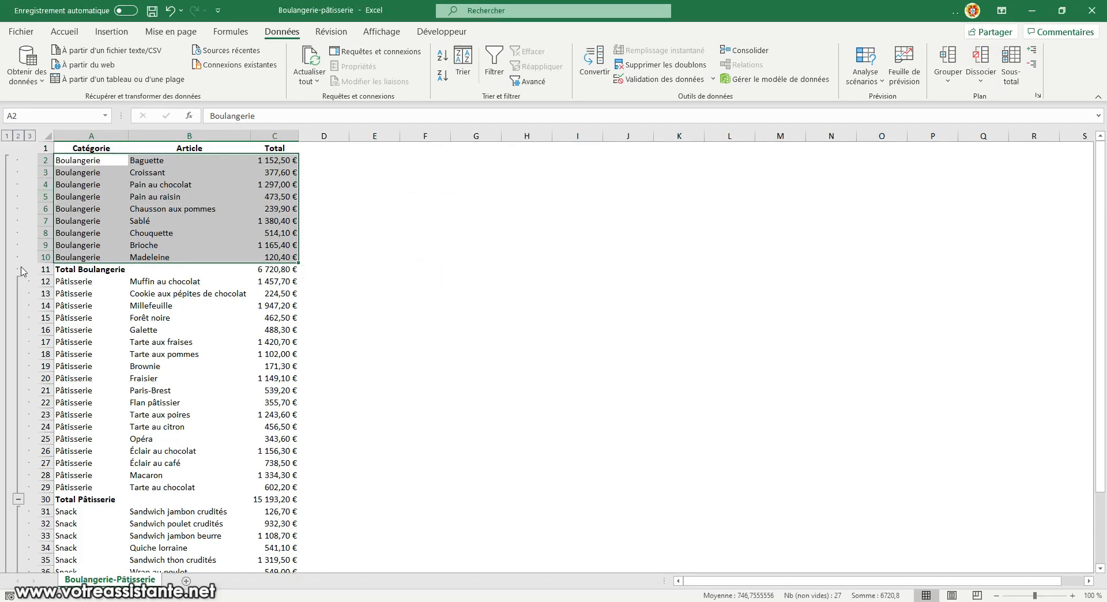
click(170, 10)
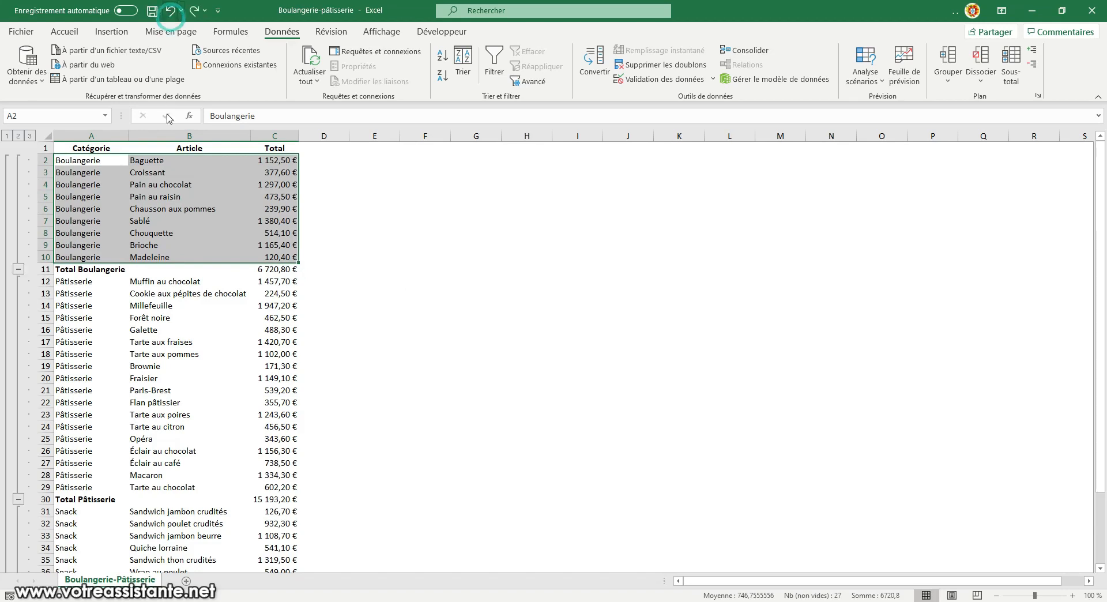
- Ungroup only rows 9 and 10, Brioche and Madeleine, from the Boulangerie group
drag(75, 257, 284, 247)
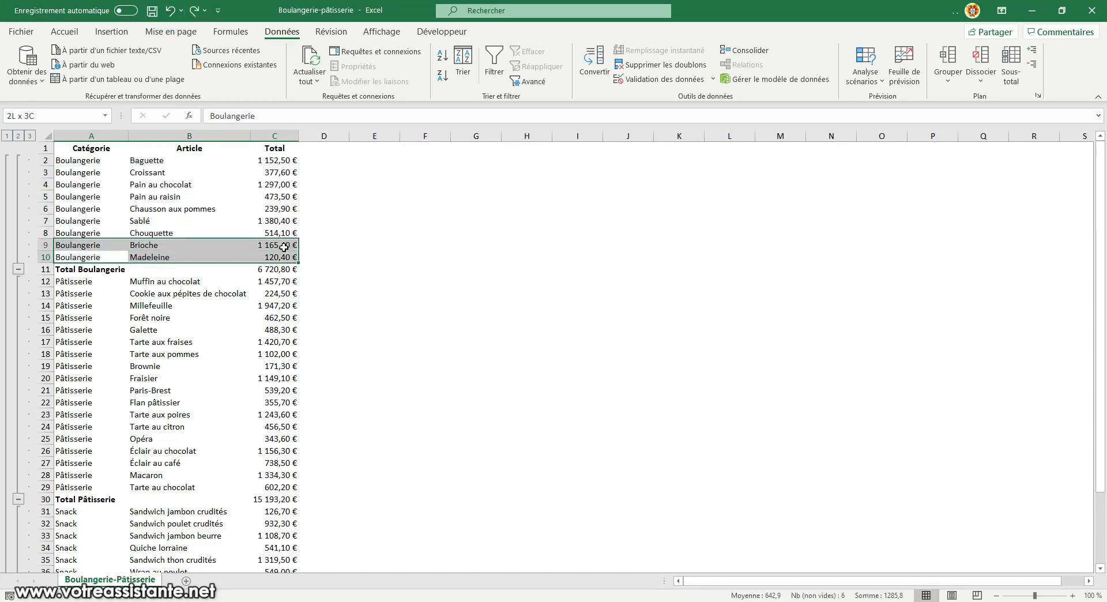
click(981, 58)
click(448, 279)
drag(82, 247, 100, 264)
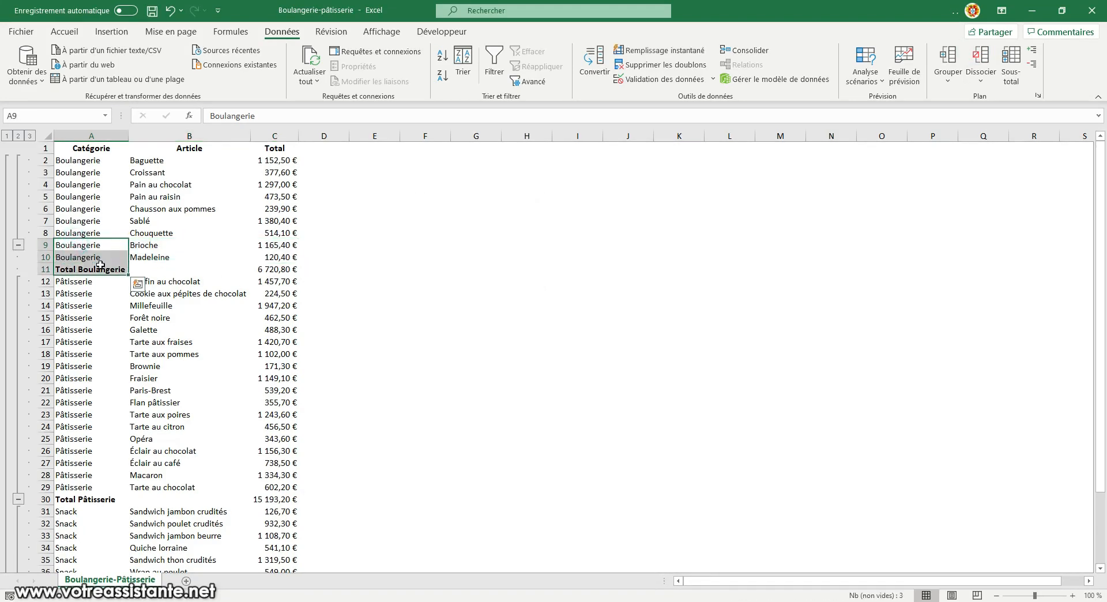
click(170, 292)
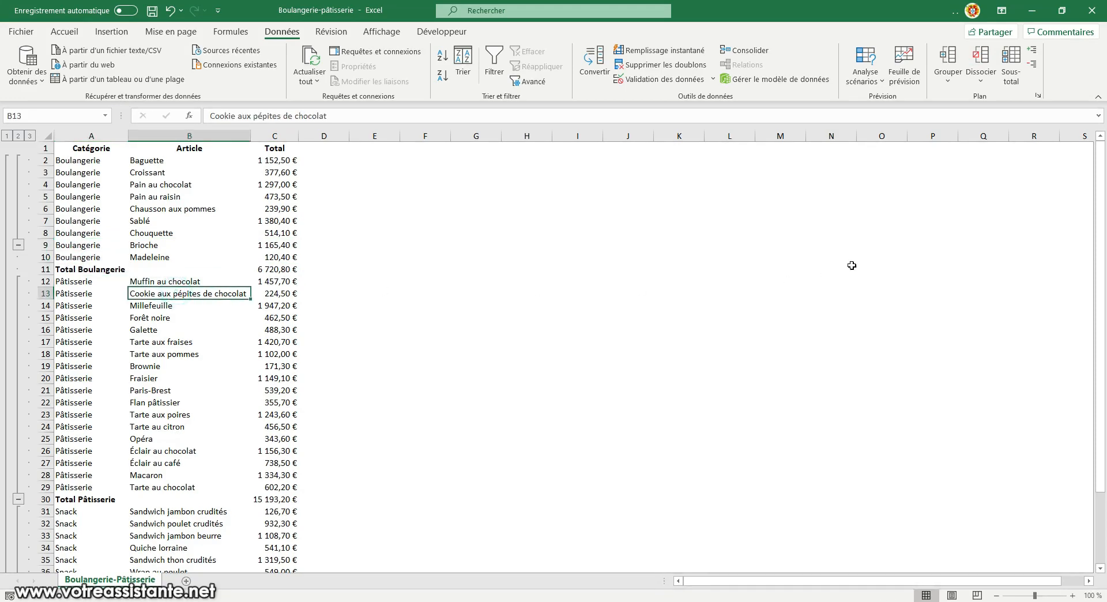
- Clear the sheet's entire outline and open the Subtotal settings for the sales table
click(984, 82)
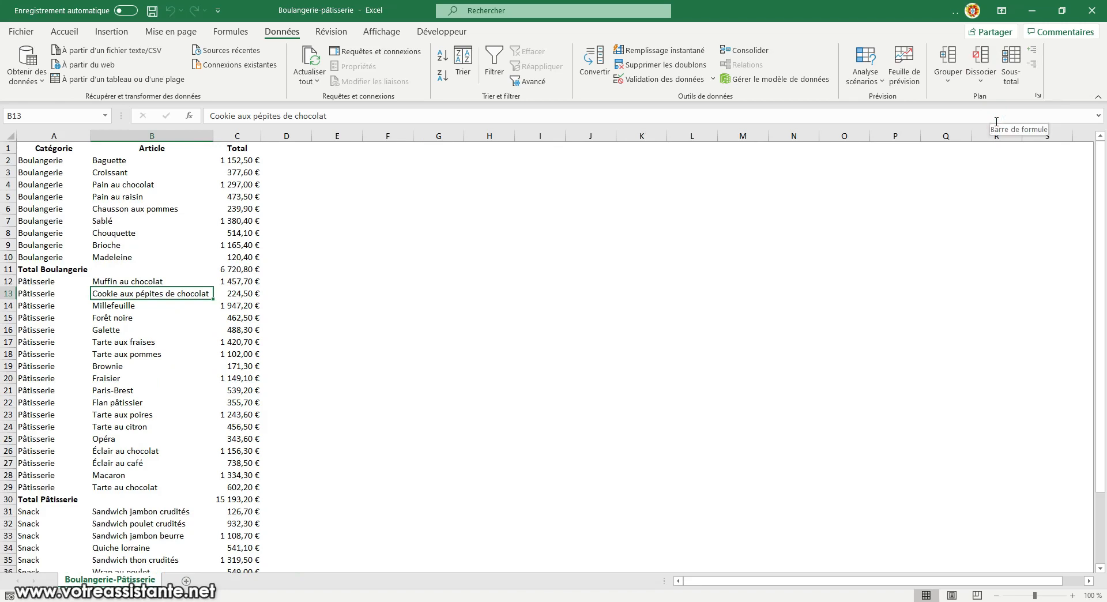
click(1011, 64)
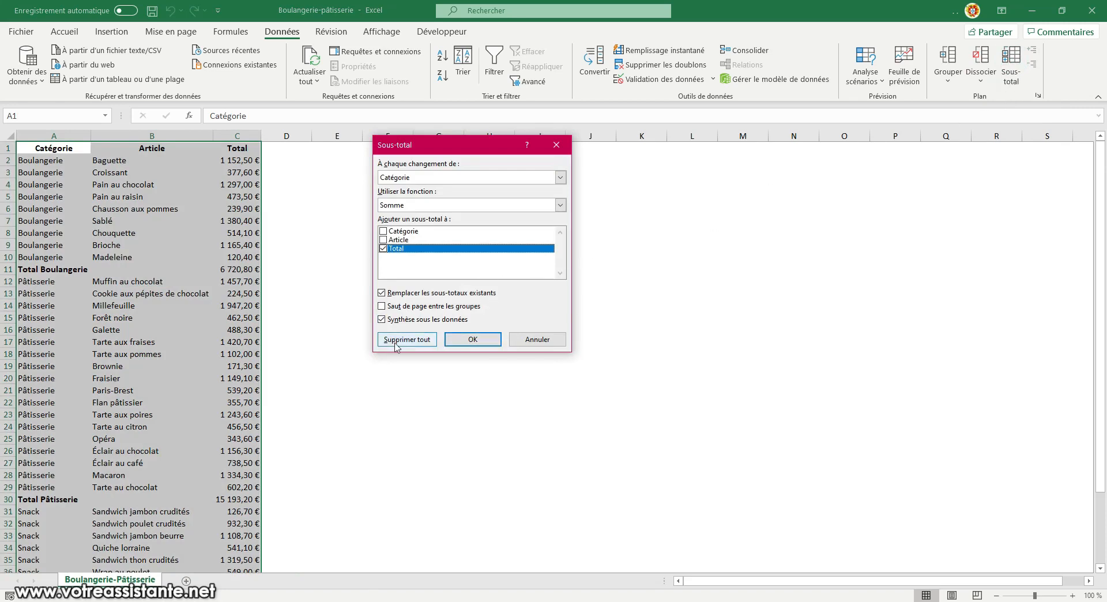